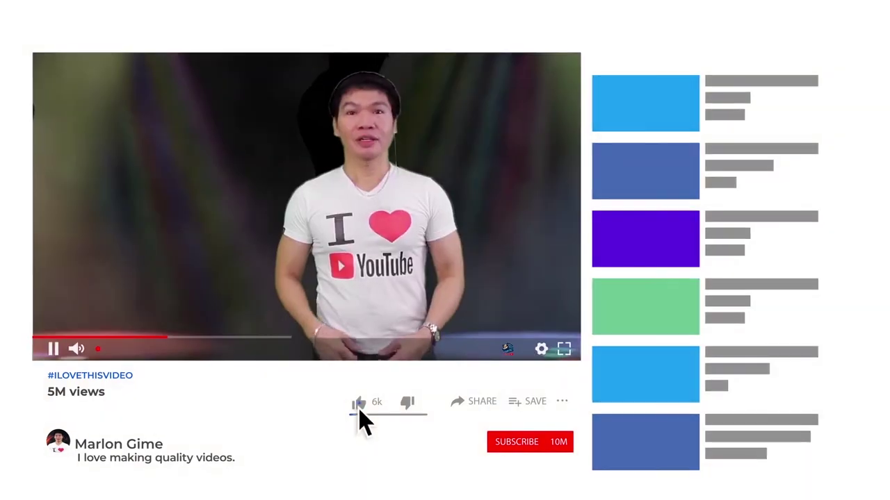
# Create 'Quotation making': 1080 × 1080 px, 300 ppi, 8-bit RGB, transparent background
pyautogui.click(358, 406)
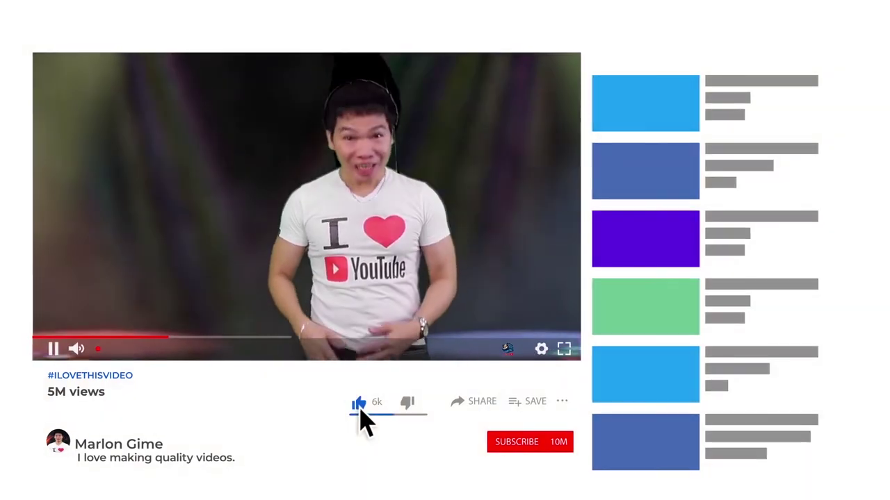
pyautogui.click(521, 444)
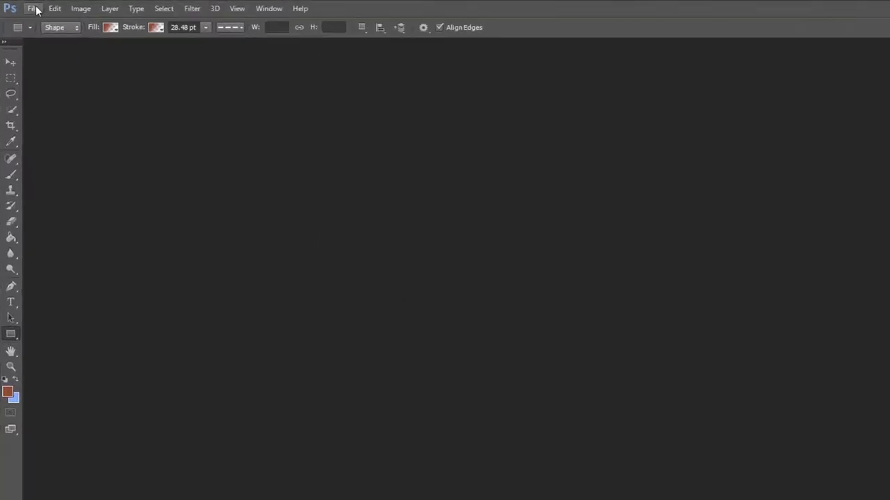
pyautogui.click(25, 6)
pyautogui.click(29, 18)
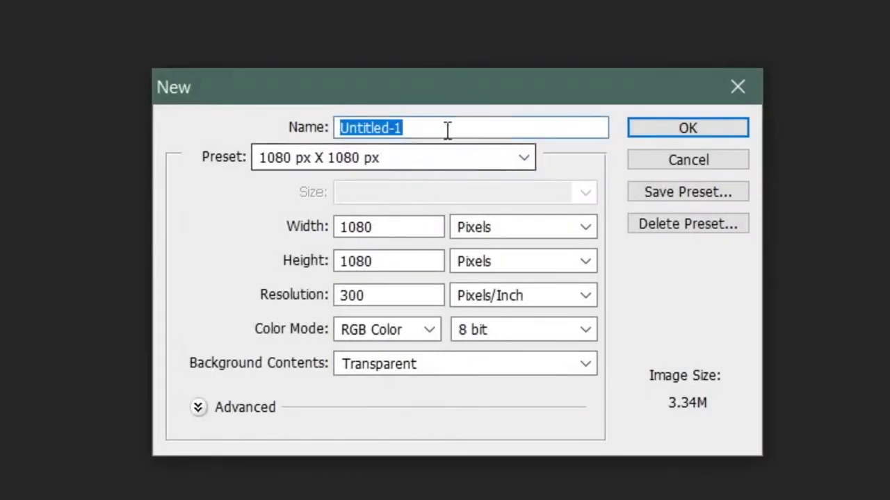
pyautogui.write('Q')
pyautogui.write('uo')
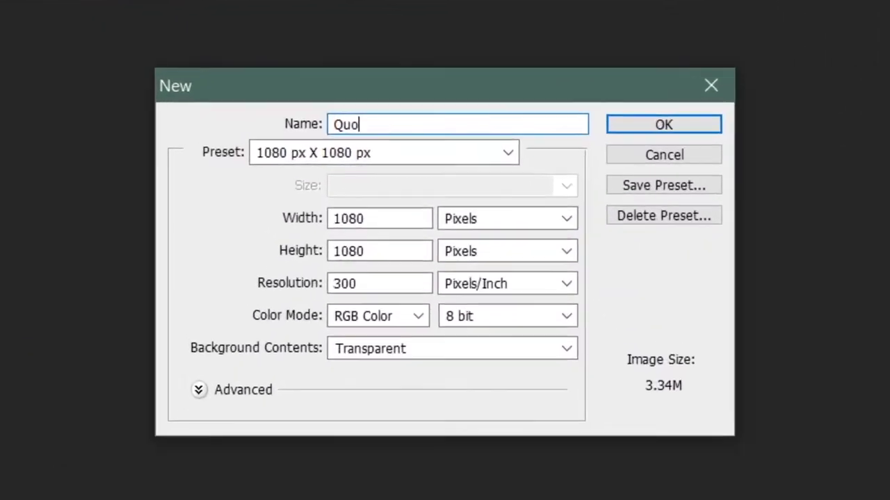
pyautogui.write('tation making')
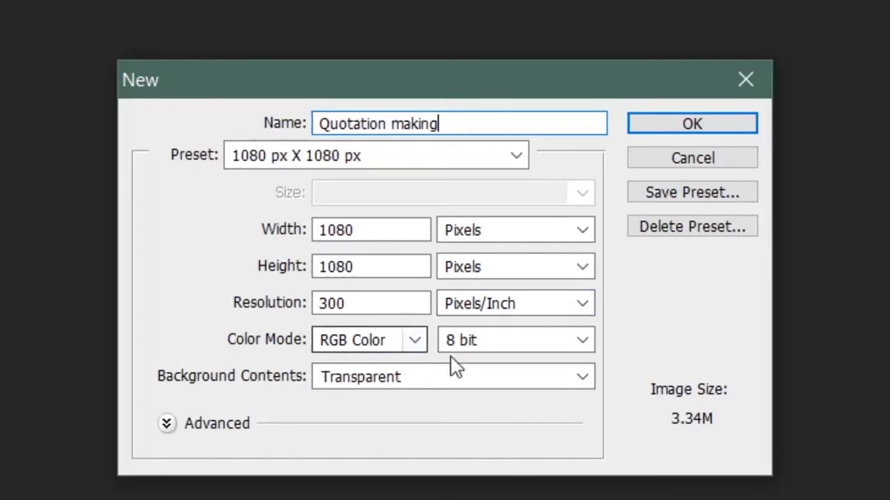
pyautogui.click(692, 123)
# Open the portrait from D:\1.1 VIDEOS for YouTube\Quotation making and unlock its Background as Layer 0
pyautogui.click(14, 6)
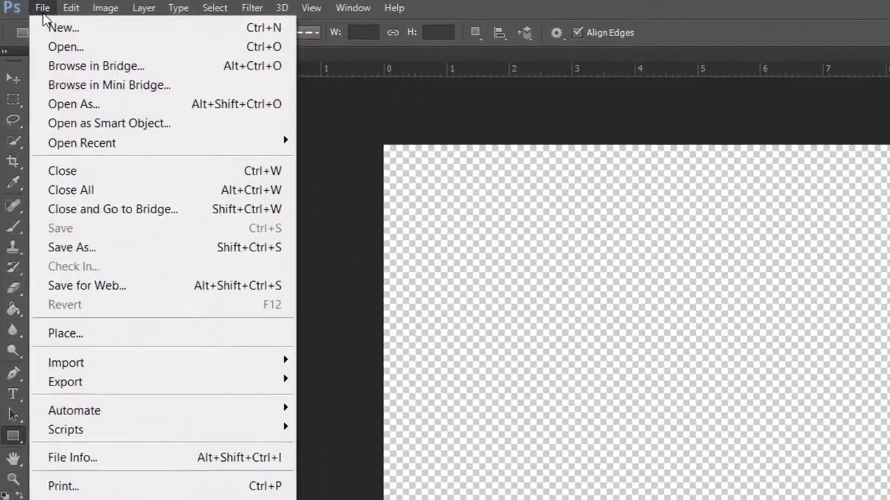
pyautogui.click(68, 57)
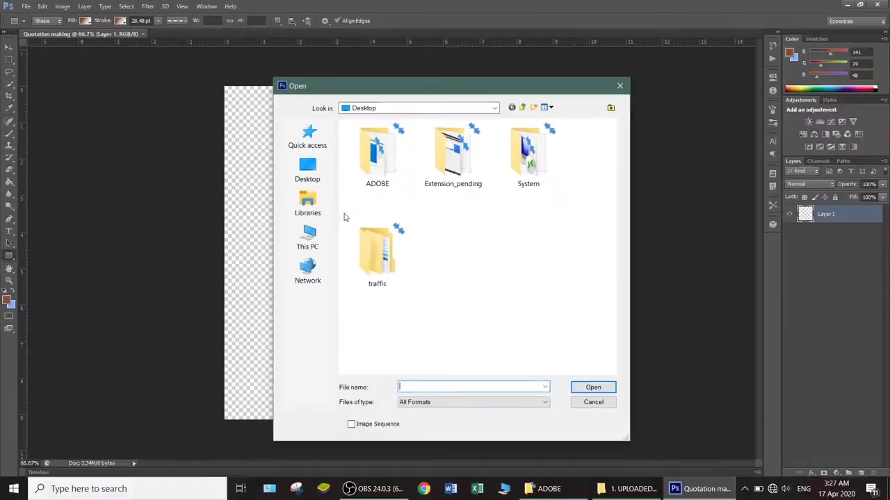
pyautogui.click(307, 237)
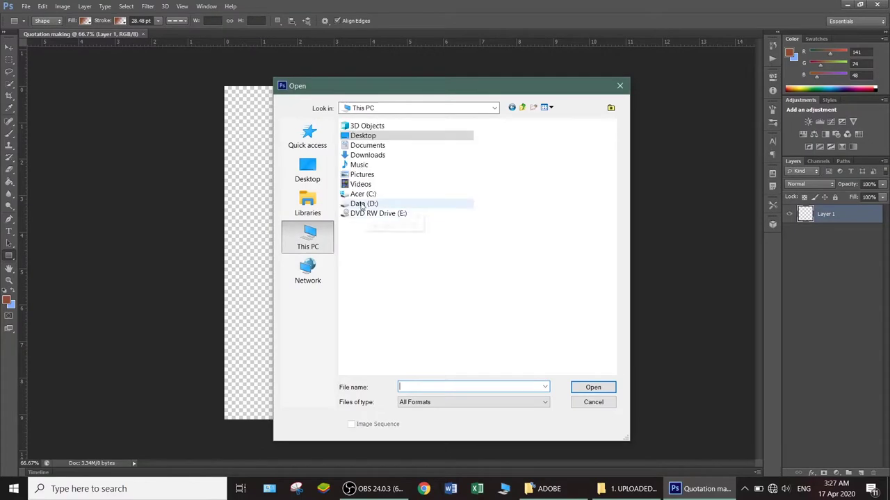
pyautogui.doubleClick(368, 201)
pyautogui.doubleClick(380, 126)
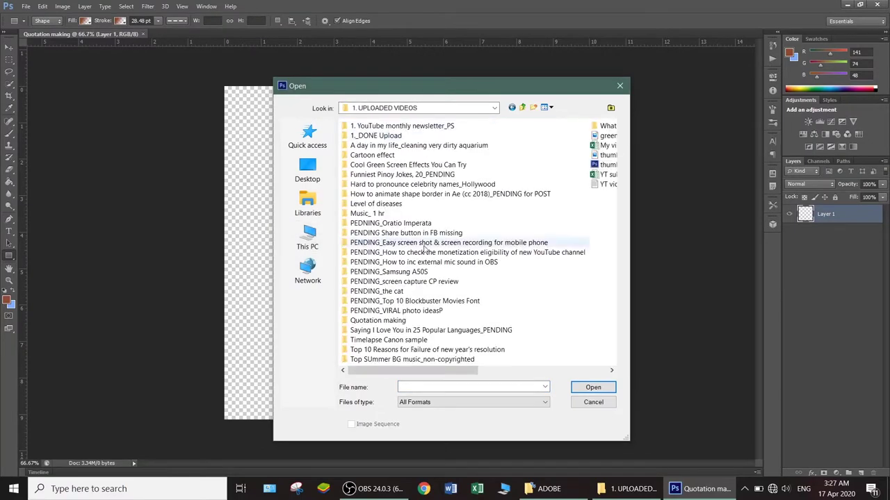
pyautogui.doubleClick(375, 318)
pyautogui.doubleClick(369, 170)
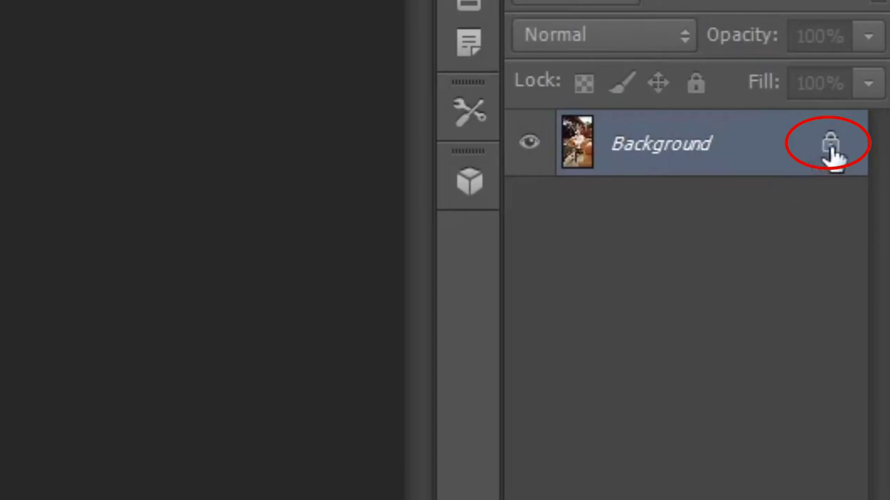
pyautogui.doubleClick(765, 144)
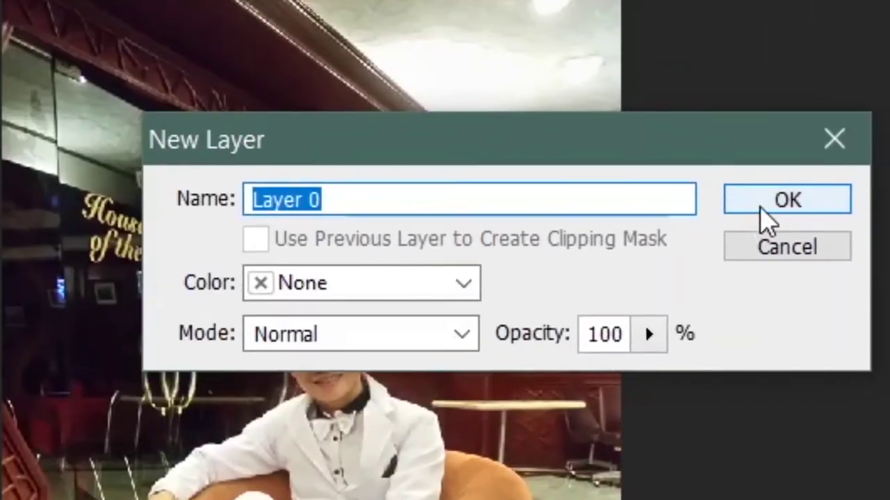
pyautogui.click(771, 201)
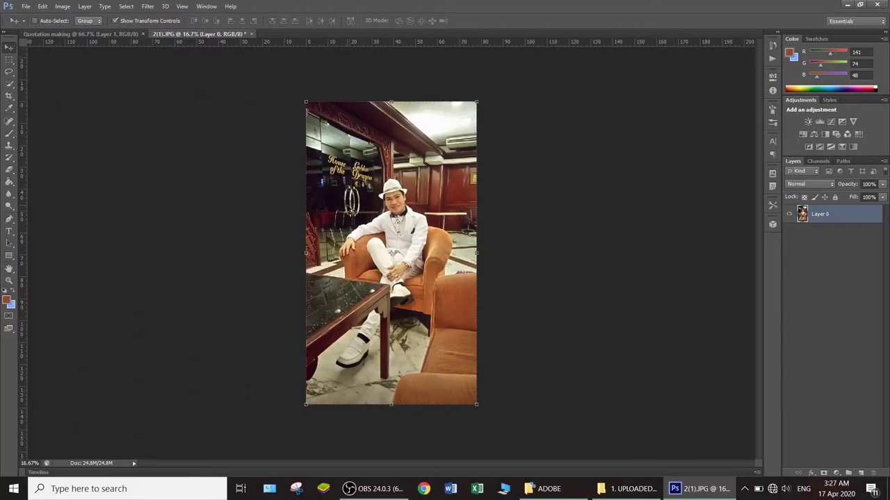
# Drag the photo into Quotation making and scale it down to cover the square canvas
pyautogui.moveTo(354, 183)
pyautogui.mouseDown()
pyautogui.moveTo(121, 27)
pyautogui.moveTo(364, 204)
pyautogui.moveTo(321, 220)
pyautogui.mouseUp()
pyautogui.hotkey('ctrl', '-')
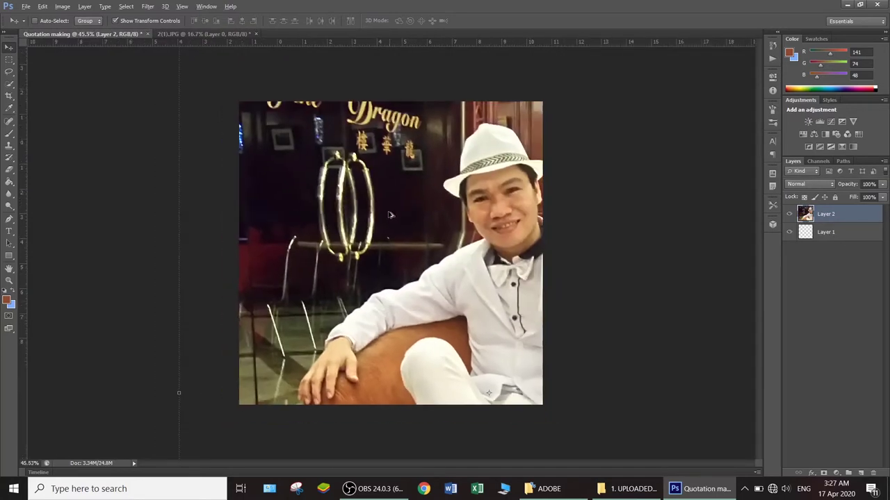
pyautogui.hotkey('ctrl', '-')
pyautogui.hotkey('ctrl', '-')
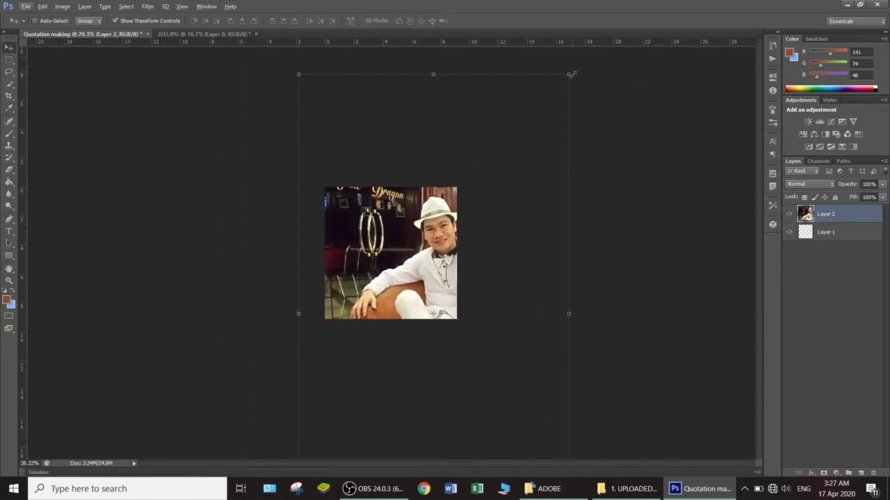
pyautogui.moveTo(570, 74)
pyautogui.mouseDown()
pyautogui.moveTo(503, 145)
pyautogui.moveTo(466, 260)
pyautogui.moveTo(483, 301)
pyautogui.mouseUp()
pyautogui.moveTo(437, 374); pyautogui.dragTo(442, 217)
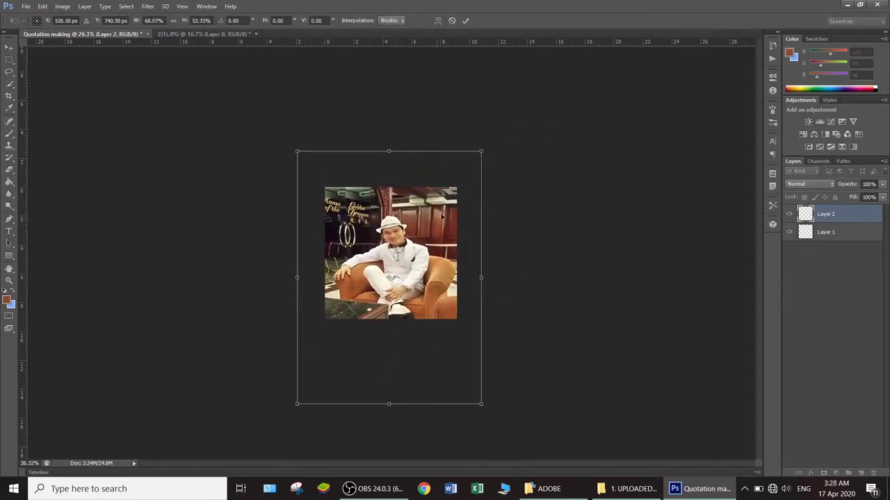
pyautogui.moveTo(479, 150)
pyautogui.mouseDown()
pyautogui.moveTo(471, 119)
pyautogui.moveTo(463, 133)
pyautogui.moveTo(472, 110)
pyautogui.moveTo(445, 171)
pyautogui.moveTo(480, 103)
pyautogui.moveTo(440, 162)
pyautogui.moveTo(494, 82)
pyautogui.mouseUp()
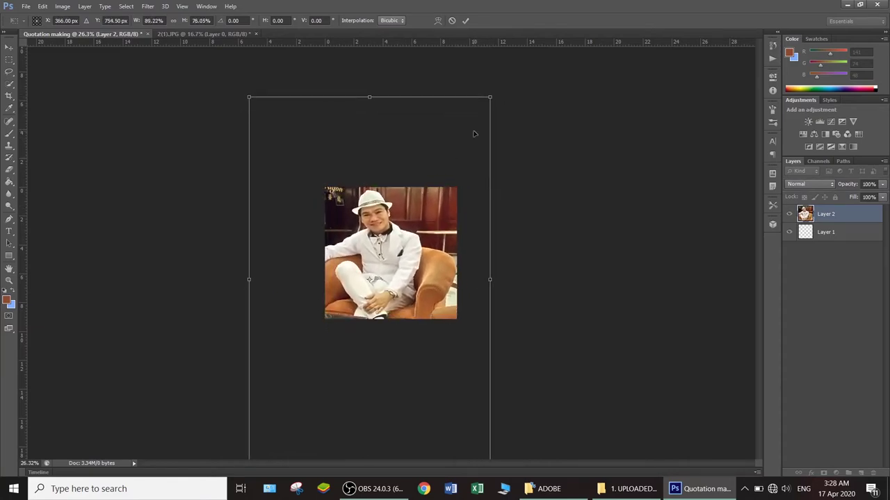
pyautogui.press('Return')
# Fine-tune the photo's position with a second transform and readjust the zoom
pyautogui.hotkey('ctrl', '+')
pyautogui.hotkey('ctrl', '+')
pyautogui.hotkey('ctrl', '0')
pyautogui.hotkey('ctrl', 't')
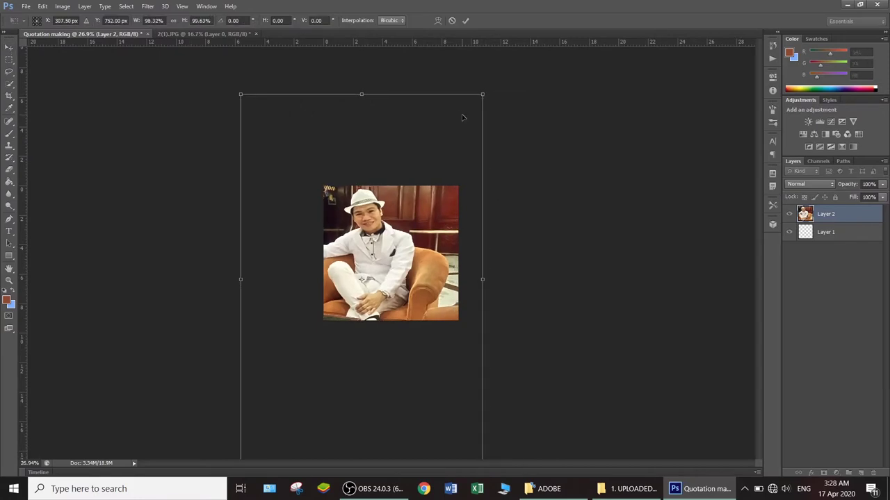
pyautogui.moveTo(465, 120); pyautogui.dragTo(461, 114)
pyautogui.press('Return')
pyautogui.hotkey('ctrl', '+')
pyautogui.hotkey('ctrl', '+')
pyautogui.scroll(-1, 544, 227)
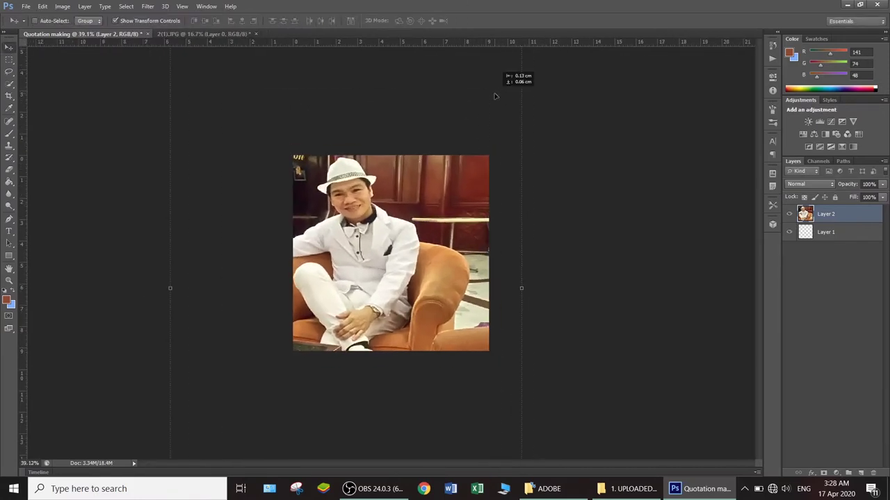
pyautogui.scroll(1, 595, 144)
pyautogui.scroll(1, 551, 208)
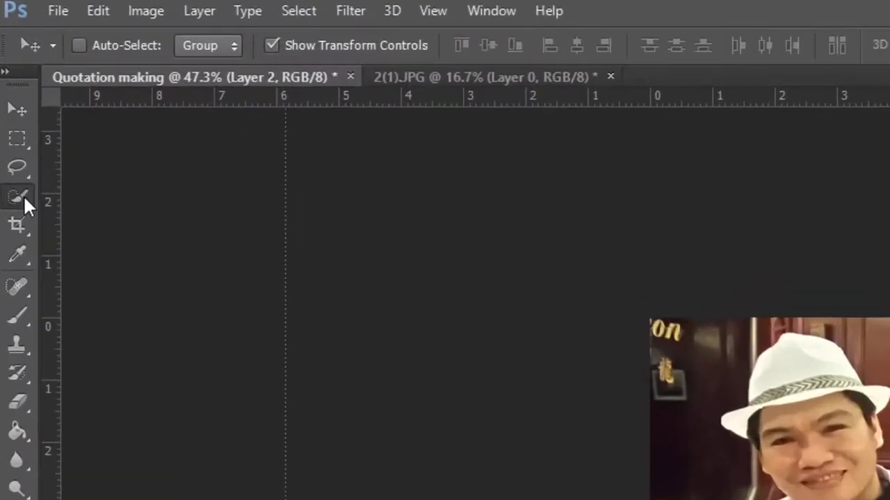
# Quick-select the wooden wall, then switch to Subtract mode to exclude the man
pyautogui.click(9, 84)
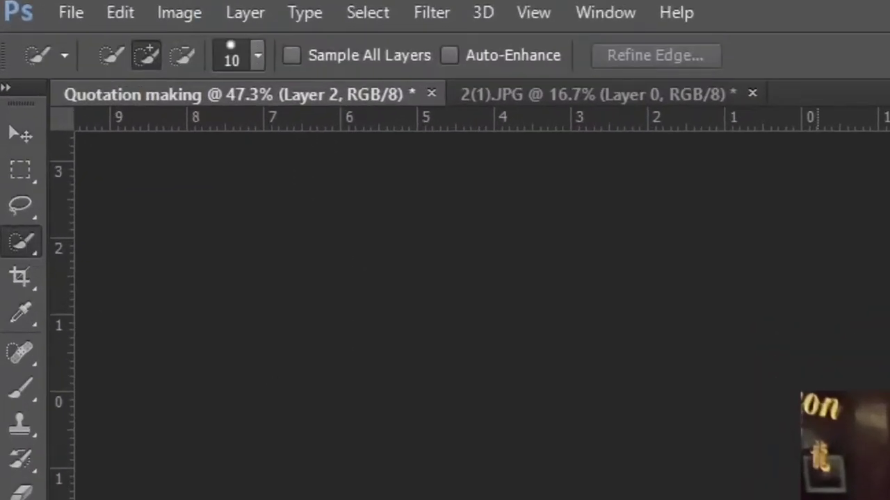
pyautogui.scroll(3, 239, 205)
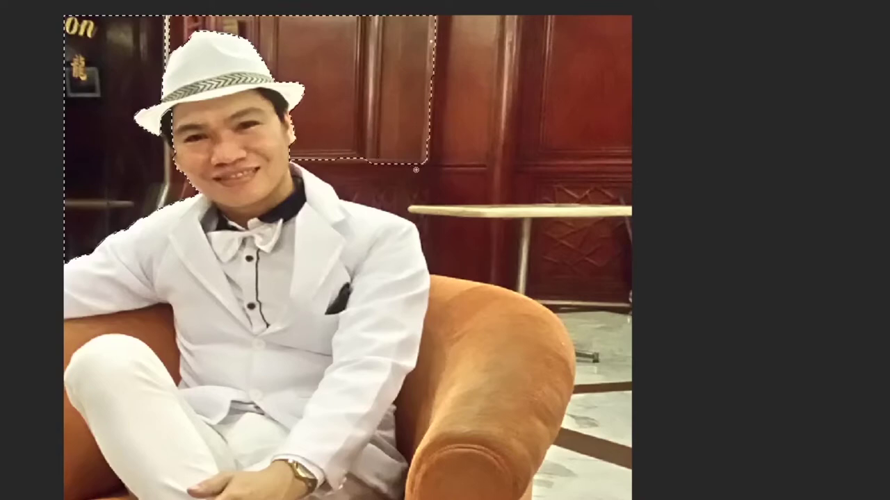
pyautogui.moveTo(415, 170); pyautogui.dragTo(456, 204)
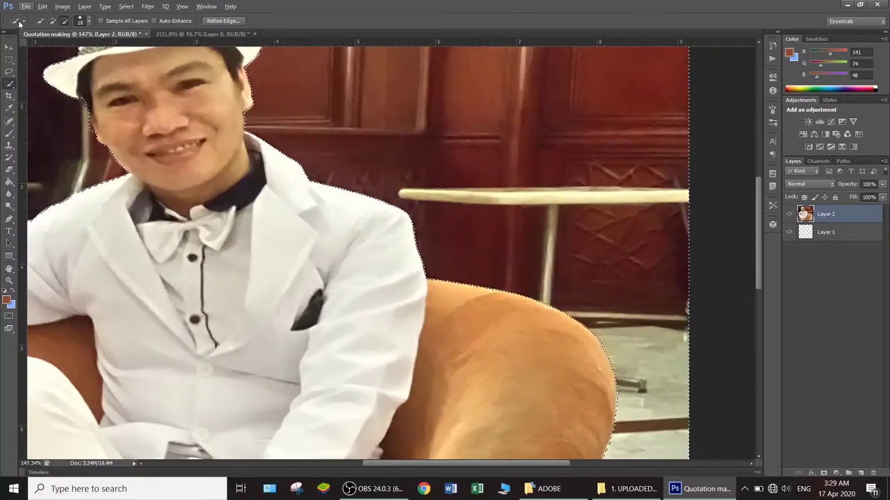
pyautogui.click(52, 20)
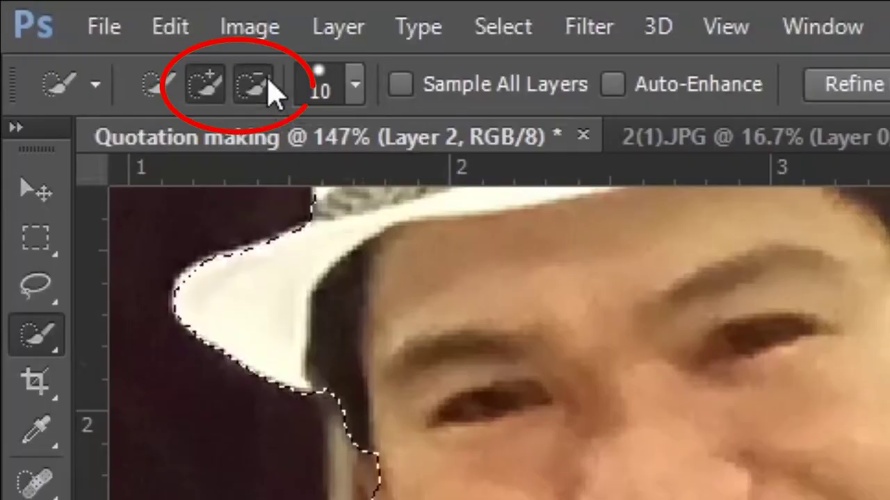
pyautogui.click(64, 20)
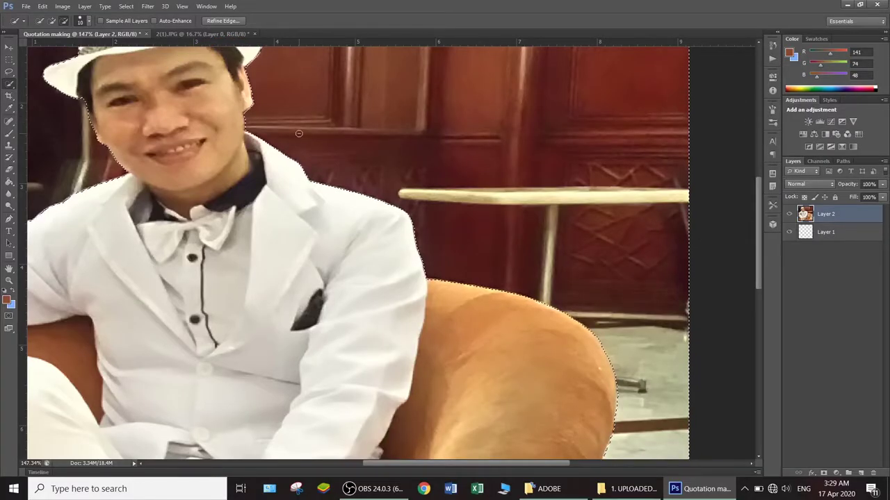
pyautogui.scroll(-2, 304, 135)
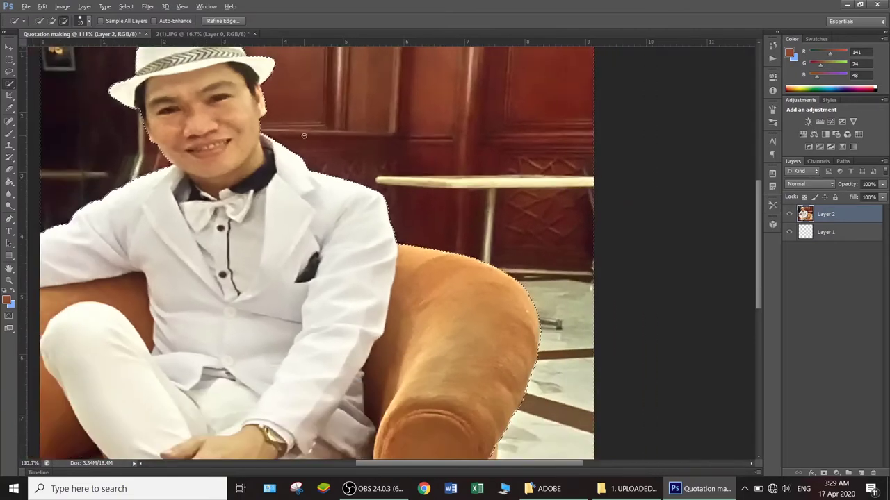
pyautogui.scroll(-1, 304, 135)
pyautogui.scroll(-1, 304, 135)
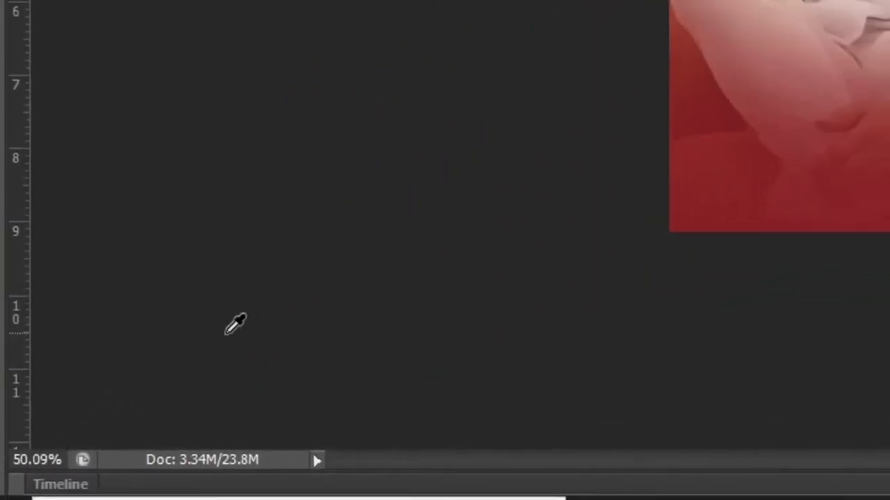
pyautogui.hotkey('ctrl', '+')
pyautogui.hotkey('ctrl', '-')
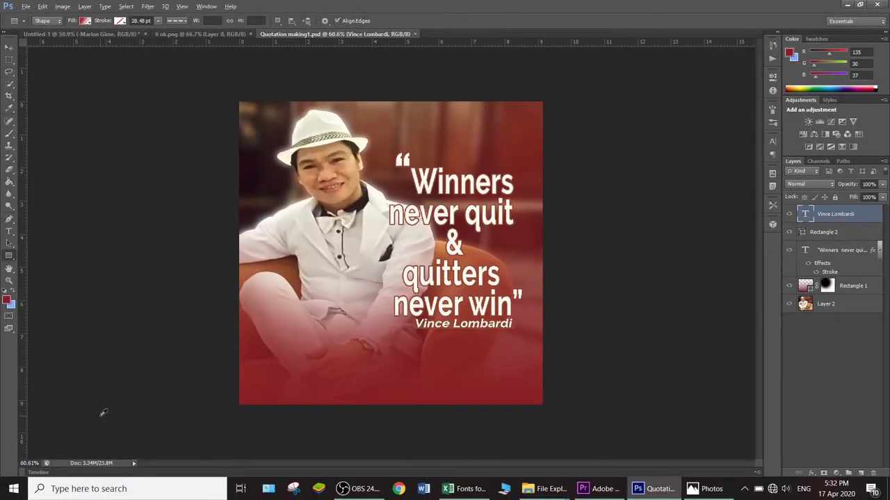
pyautogui.scroll(1, 103, 412)
pyautogui.scroll(1, 103, 413)
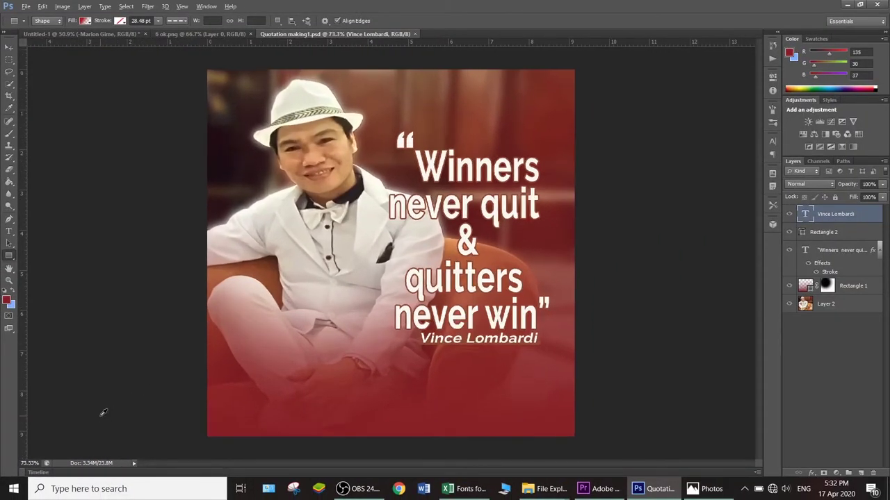
pyautogui.scroll(-2, 103, 413)
pyautogui.scroll(1, 103, 413)
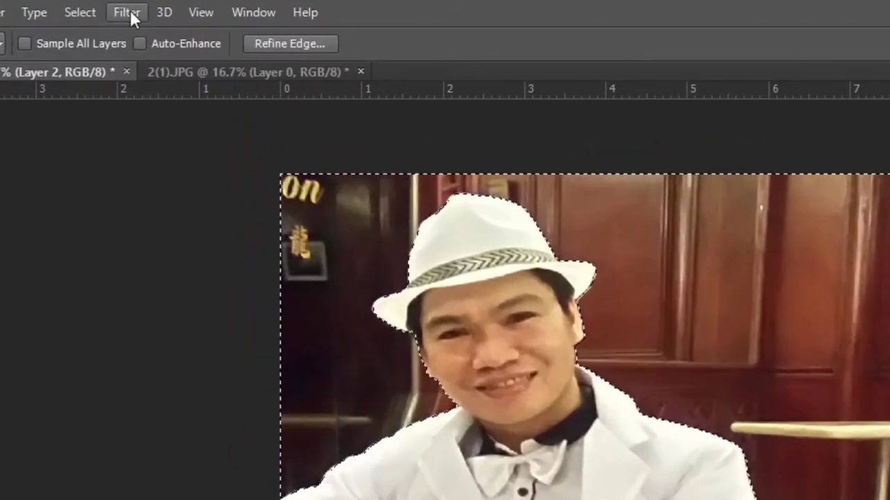
# Apply a 12 px Gaussian Blur to the selected background
pyautogui.click(133, 9)
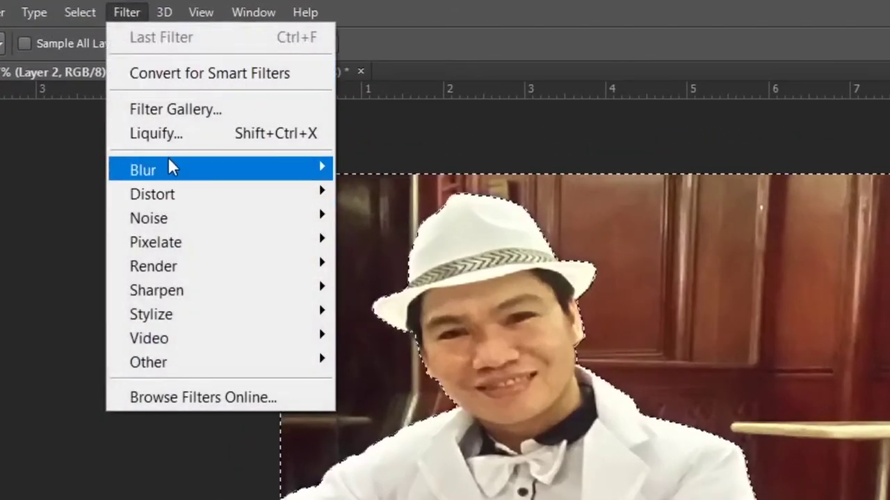
pyautogui.moveTo(144, 169)
pyautogui.click(428, 327)
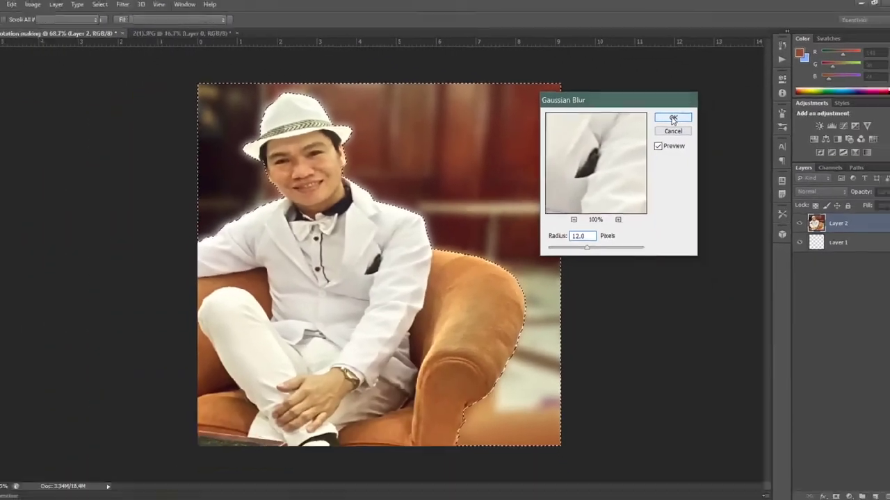
pyautogui.click(747, 194)
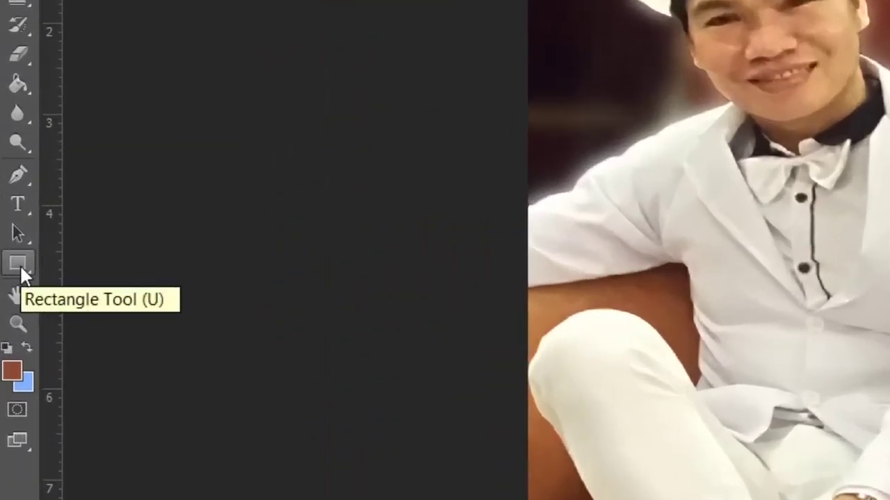
# Draw a rectangle with a gradient fill in brown sampled from the photo and no stroke
pyautogui.click(19, 264)
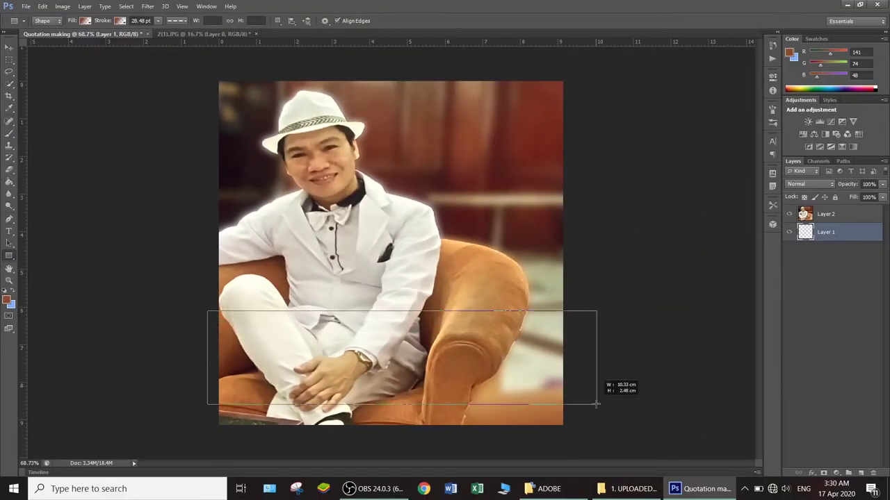
pyautogui.moveTo(515, 342); pyautogui.dragTo(588, 426)
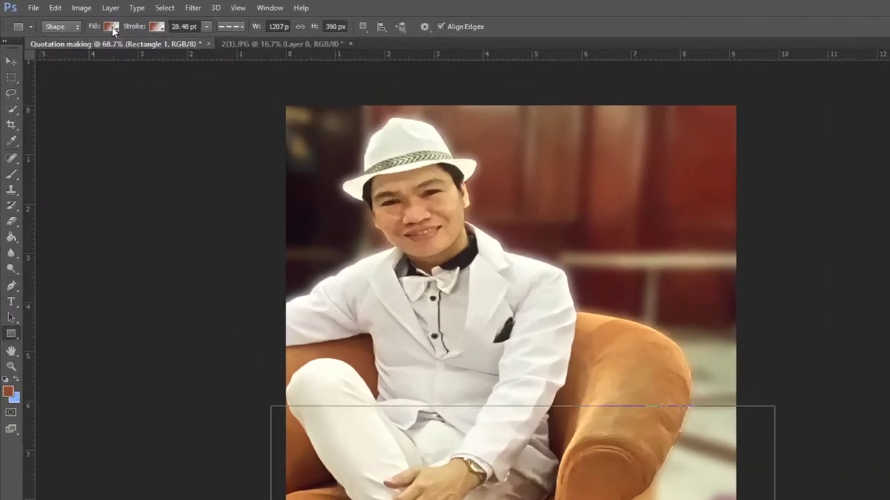
pyautogui.click(85, 20)
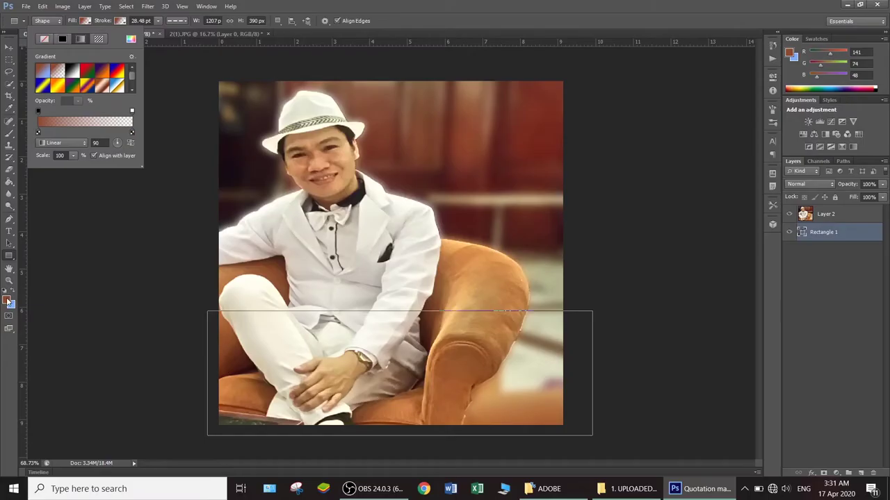
pyautogui.click(7, 301)
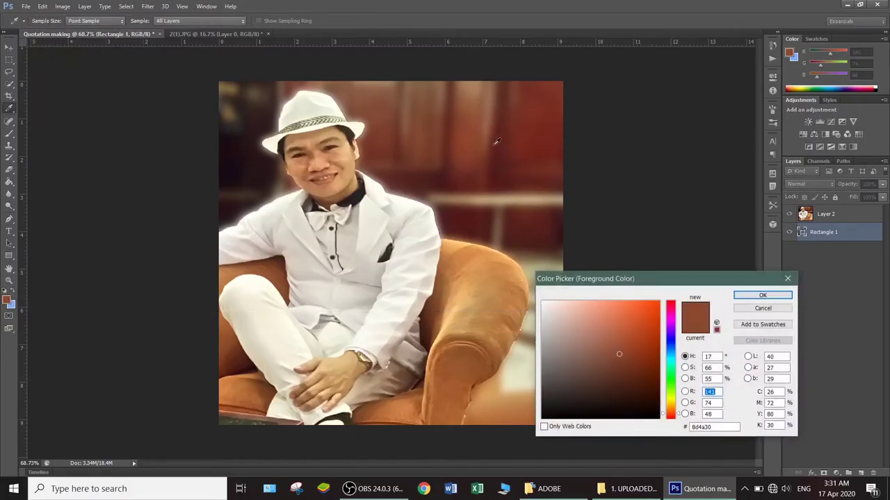
pyautogui.click(486, 112)
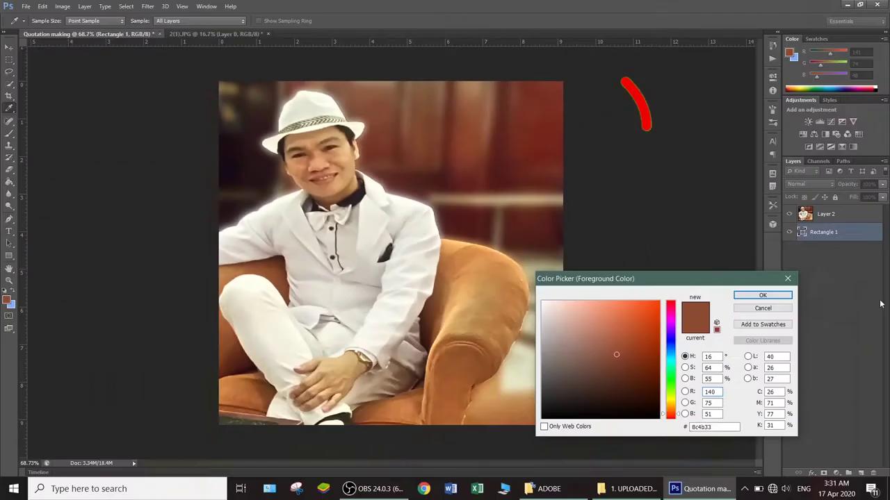
pyautogui.click(789, 296)
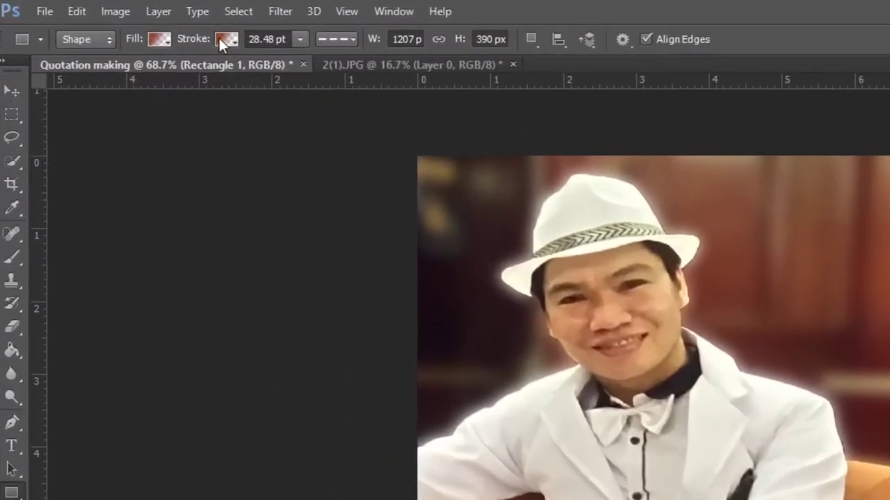
pyautogui.click(162, 29)
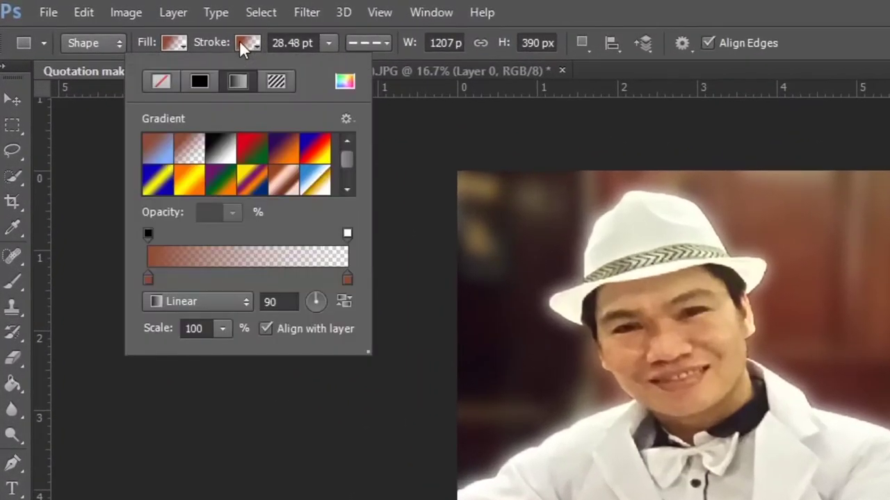
pyautogui.click(157, 83)
# Place Rectangle 1 above Layer 2 and stretch it to cover the whole photo
pyautogui.moveTo(757, 215)
pyautogui.mouseDown()
pyautogui.moveTo(748, 160)
pyautogui.moveTo(750, 167)
pyautogui.mouseUp()
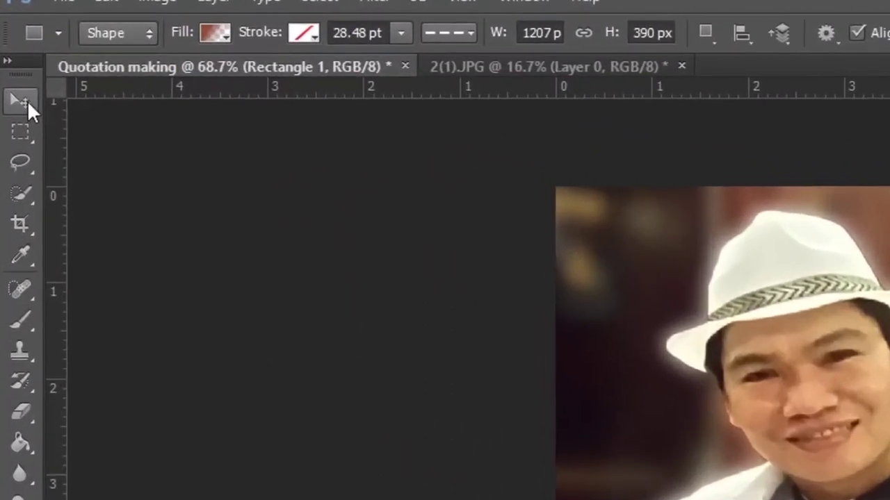
pyautogui.click(25, 102)
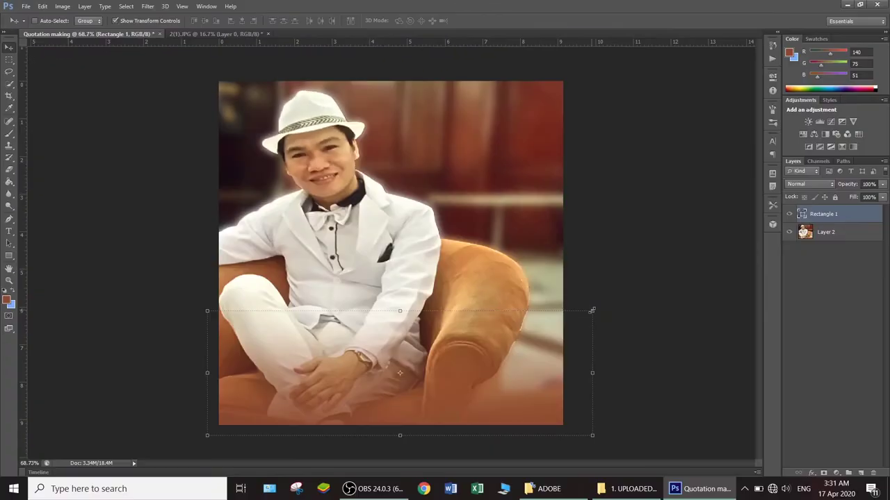
pyautogui.moveTo(592, 310); pyautogui.dragTo(661, 136)
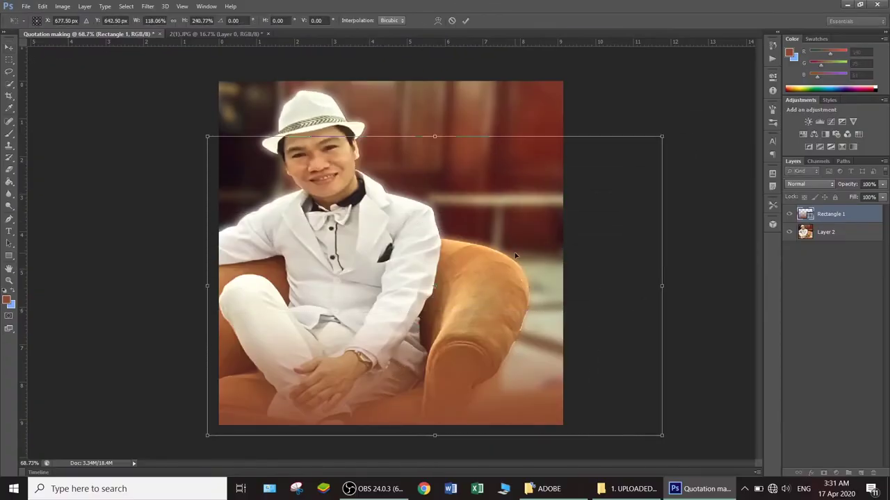
pyautogui.scroll(-2, 497, 267)
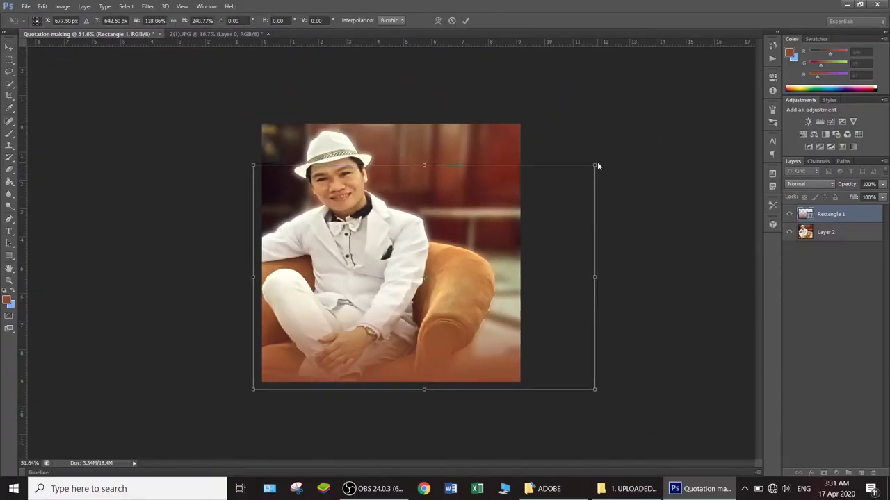
pyautogui.moveTo(592, 167); pyautogui.dragTo(624, 94)
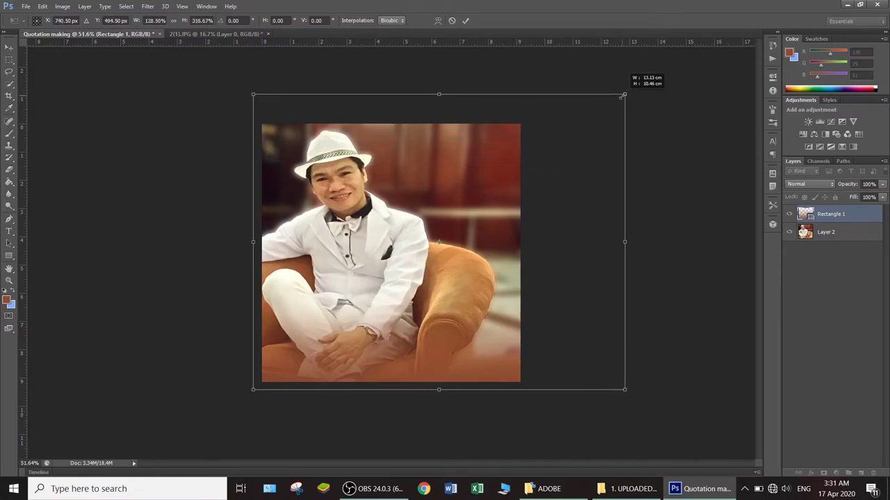
pyautogui.click(466, 21)
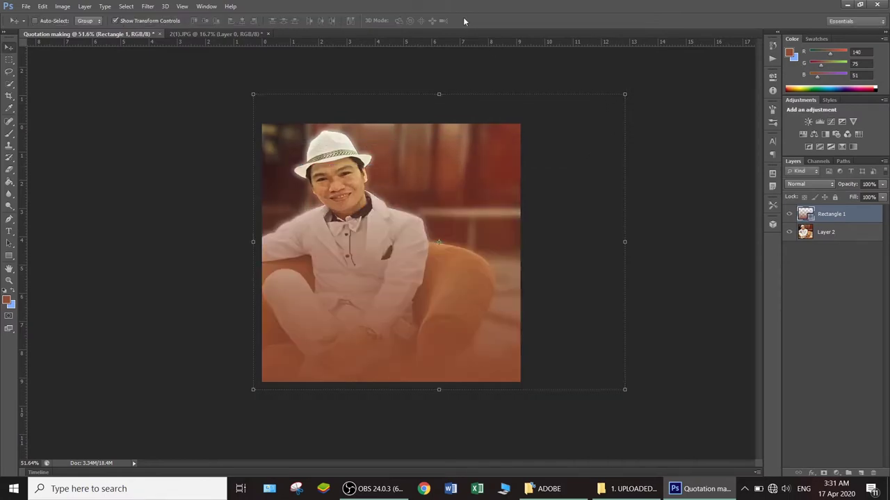
pyautogui.scroll(-2, 535, 229)
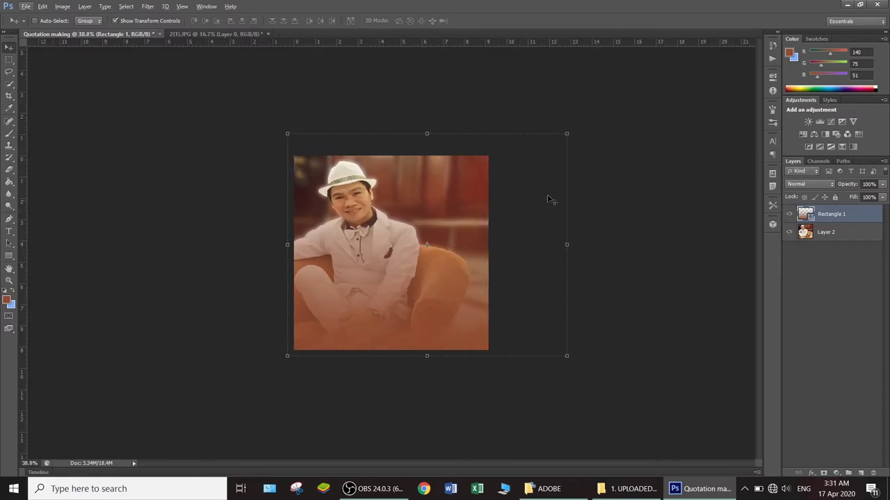
pyautogui.moveTo(567, 132); pyautogui.dragTo(585, 104)
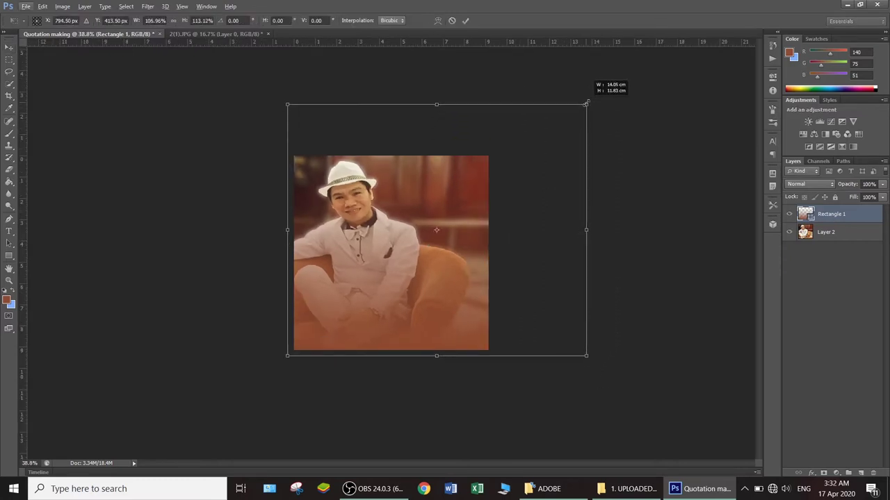
pyautogui.click(465, 21)
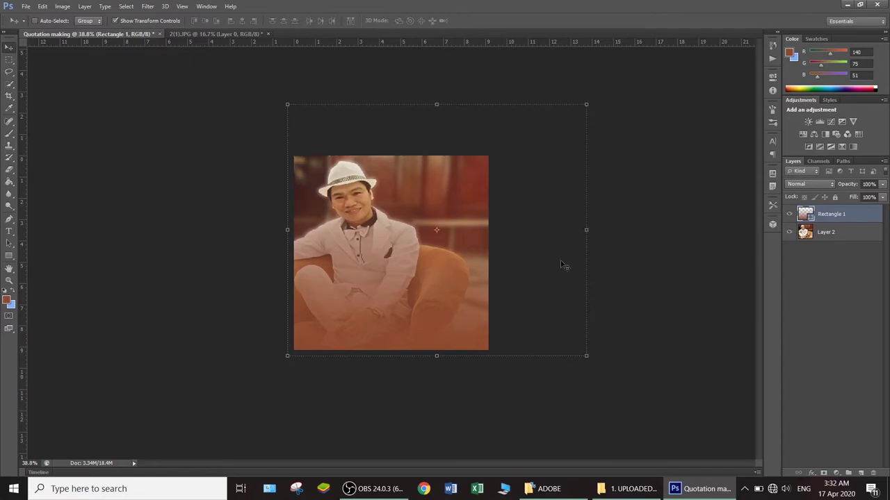
pyautogui.scroll(3, 590, 285)
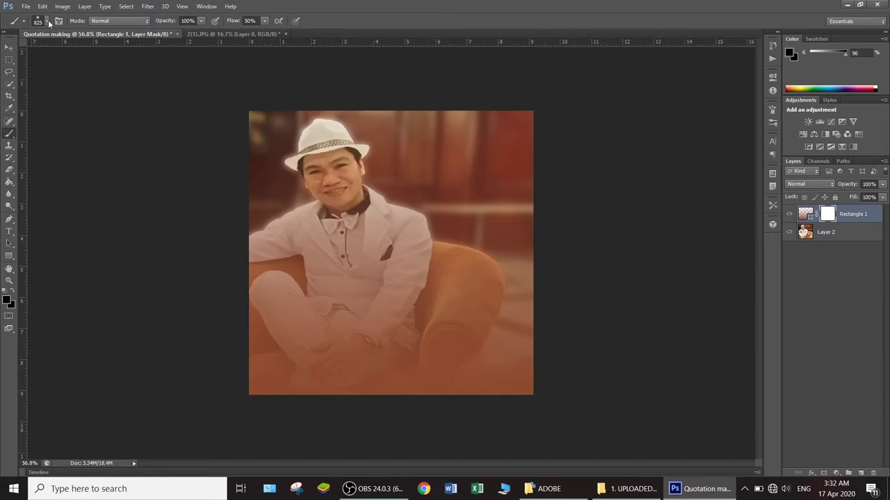
# Paint the mask with a soft 825 px black brush at 50% flow over the face and chest
pyautogui.click(49, 23)
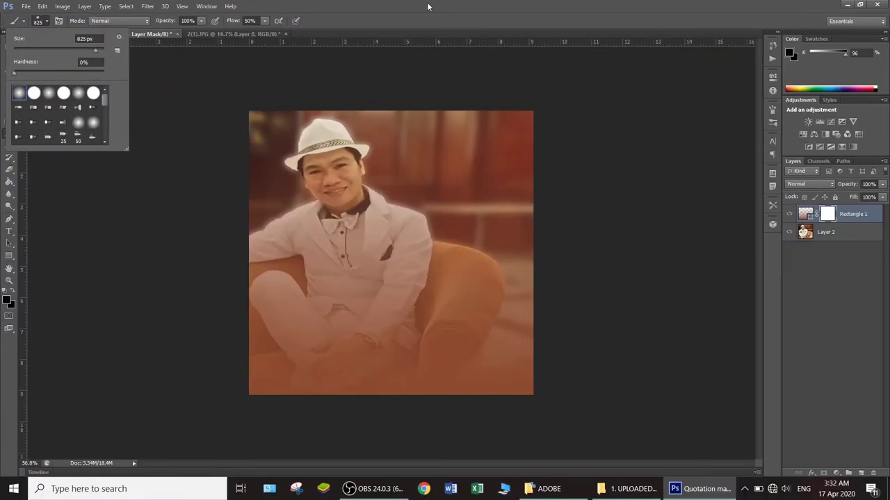
pyautogui.click(428, 6)
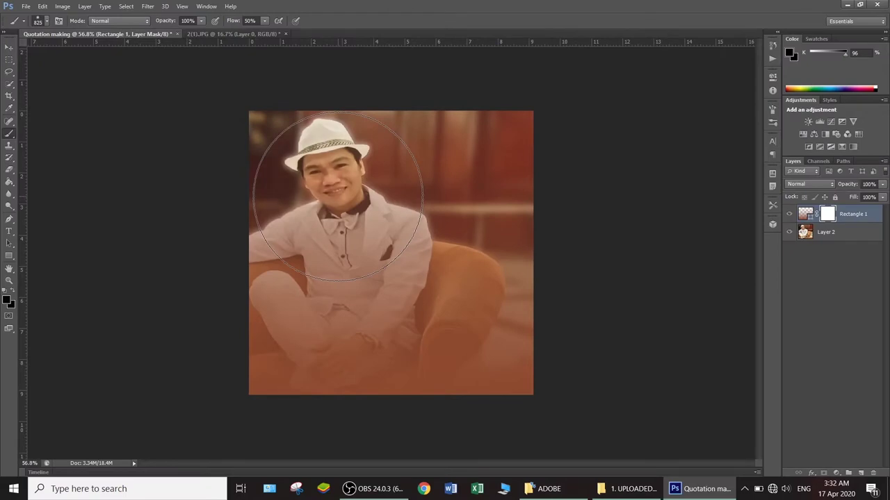
pyautogui.click(337, 197)
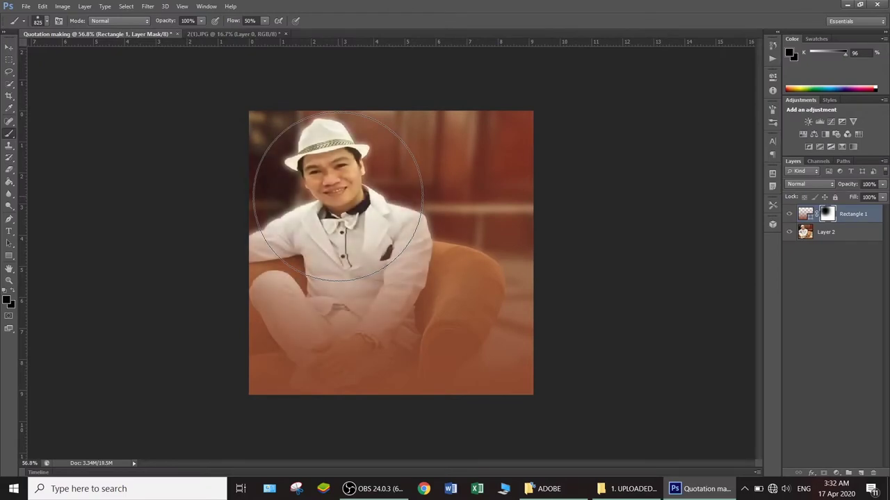
pyautogui.click(338, 196)
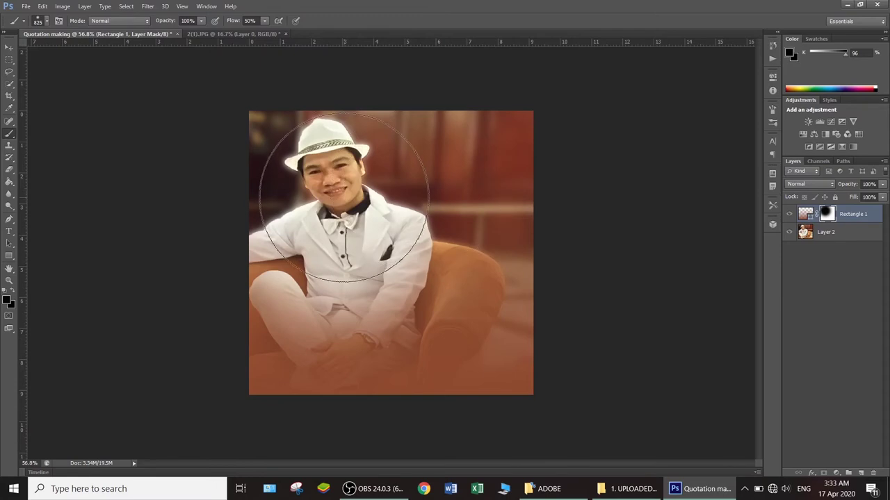
pyautogui.click(341, 198)
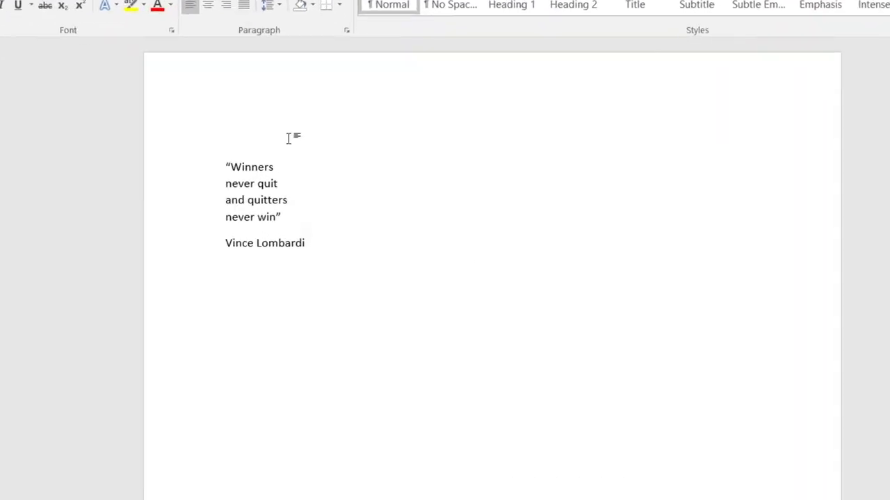
# Select the four quote lines in the Word document to copy them
pyautogui.moveTo(111, 143)
pyautogui.mouseDown()
pyautogui.moveTo(280, 176)
pyautogui.moveTo(340, 273)
pyautogui.mouseUp()
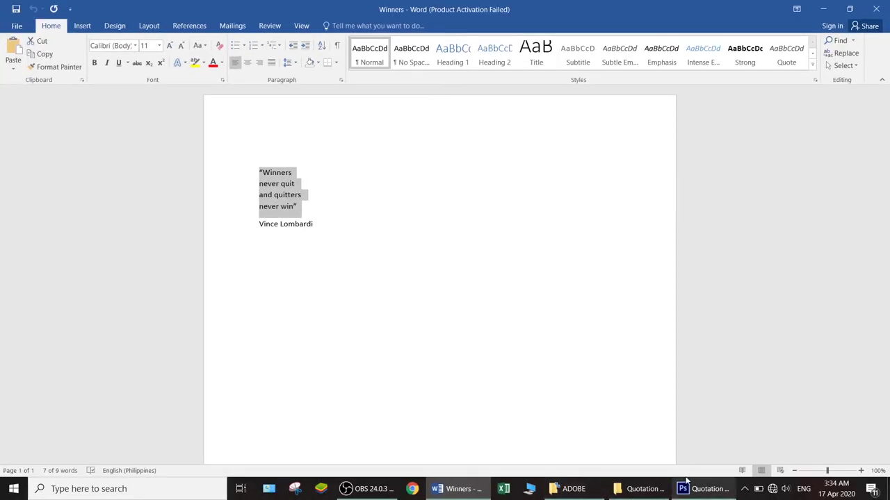
# Paste the quote as a text layer, narrow it, and put 'and' on its own line
pyautogui.click(691, 489)
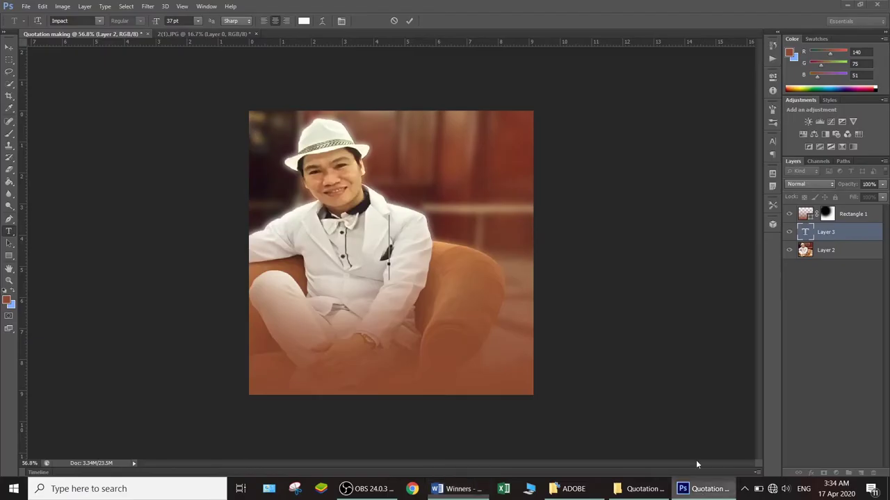
pyautogui.hotkey('ctrl', 'v')
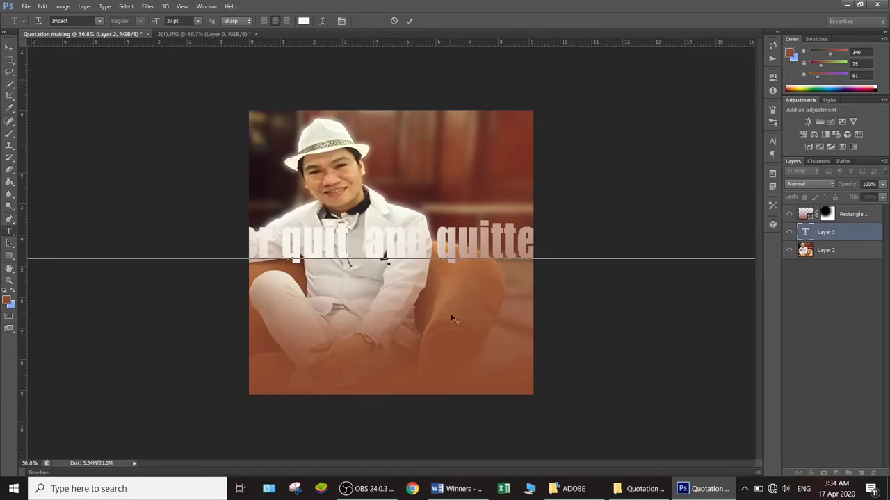
pyautogui.click(409, 20)
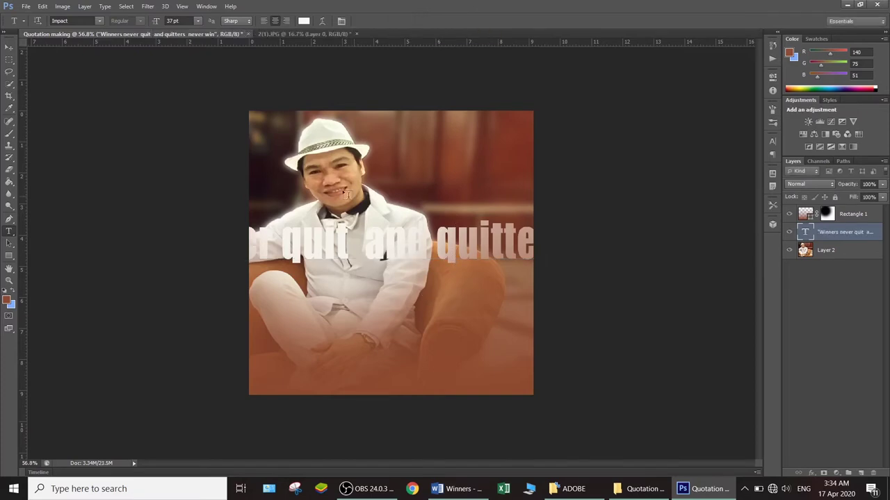
pyautogui.hotkey('ctrl', 't')
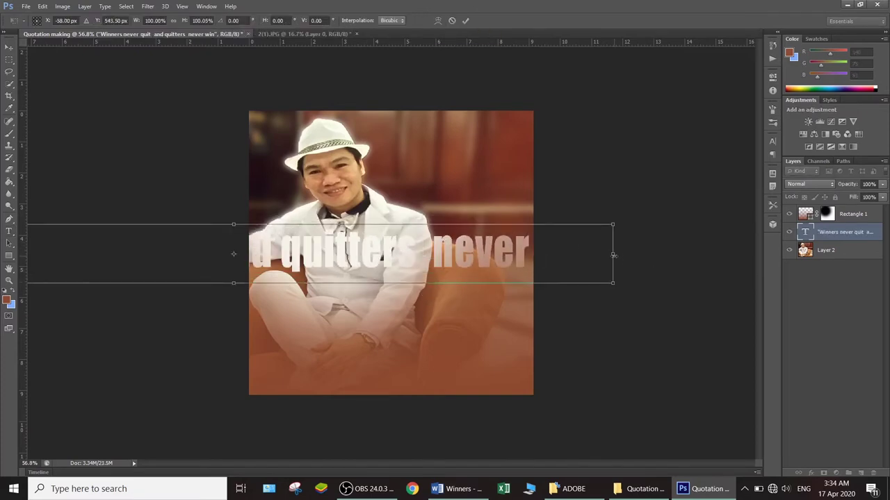
pyautogui.moveTo(582, 246)
pyautogui.mouseDown()
pyautogui.moveTo(142, 253)
pyautogui.moveTo(427, 237)
pyautogui.mouseUp()
pyautogui.press('Return')
pyautogui.click(427, 237)
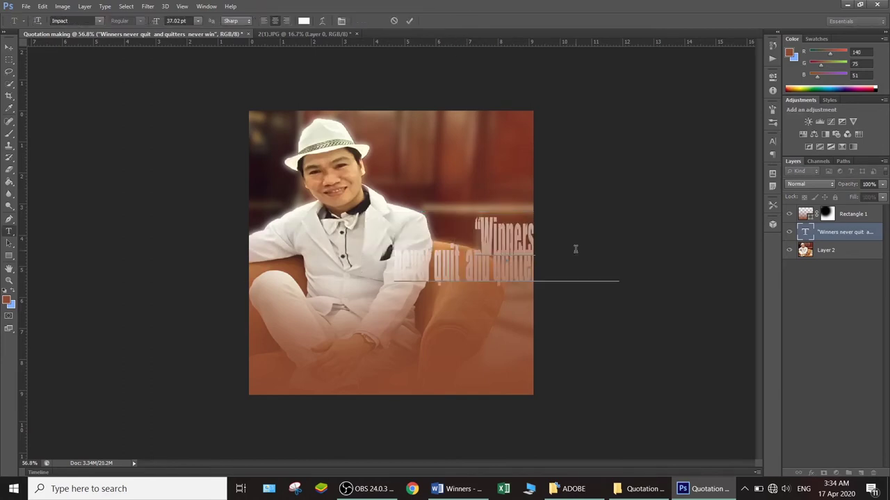
pyautogui.press('Return')
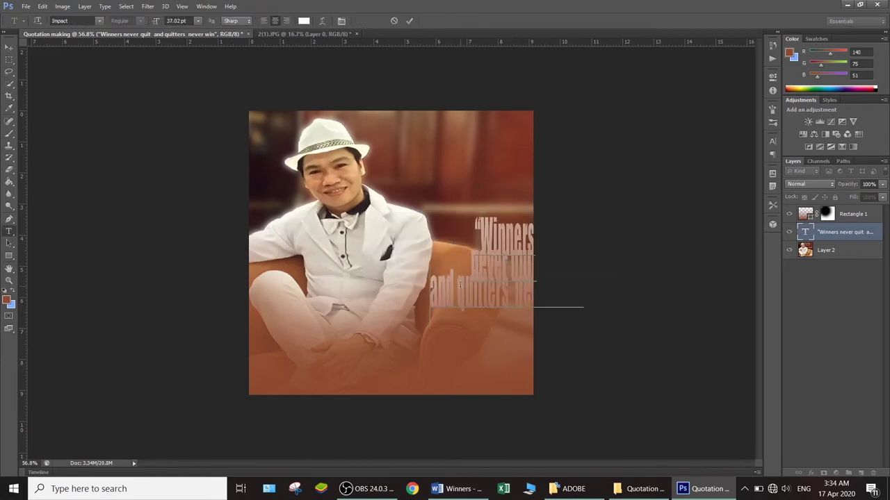
pyautogui.press('Return')
pyautogui.click(409, 20)
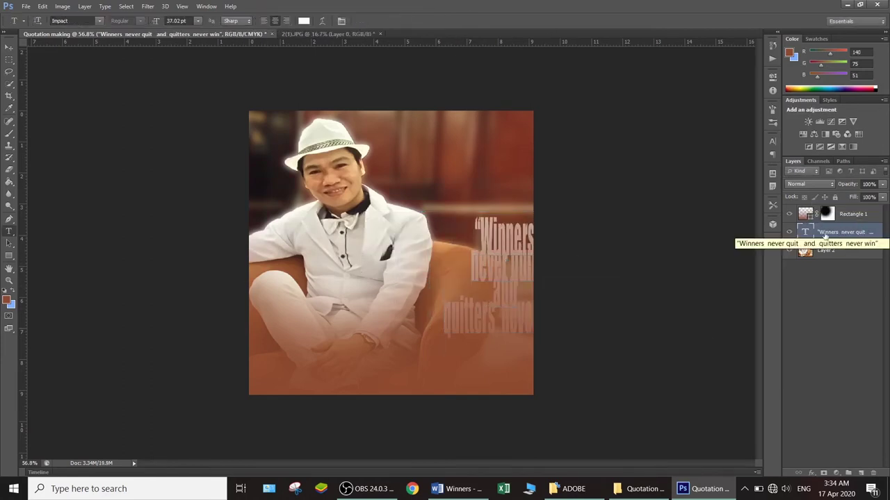
# Move the quote layer above Rectangle 1, then reposition and slightly enlarge it
pyautogui.moveTo(824, 234); pyautogui.dragTo(828, 208)
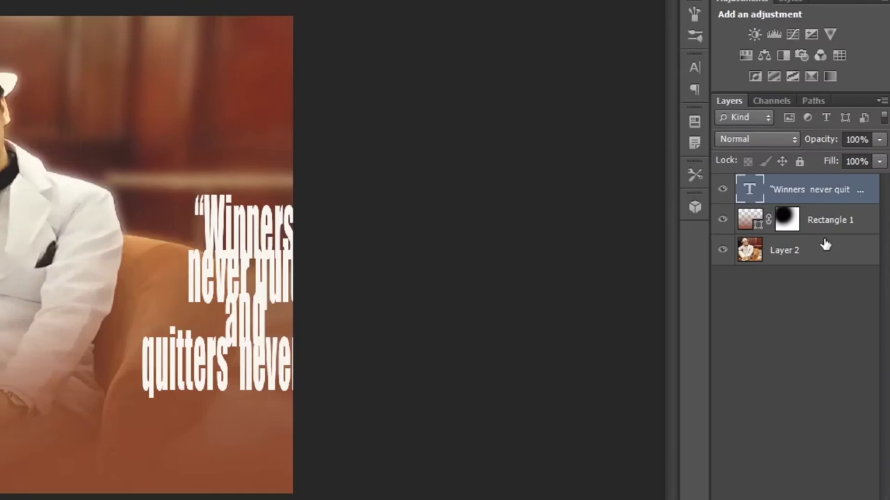
pyautogui.hotkey('ctrl', 't')
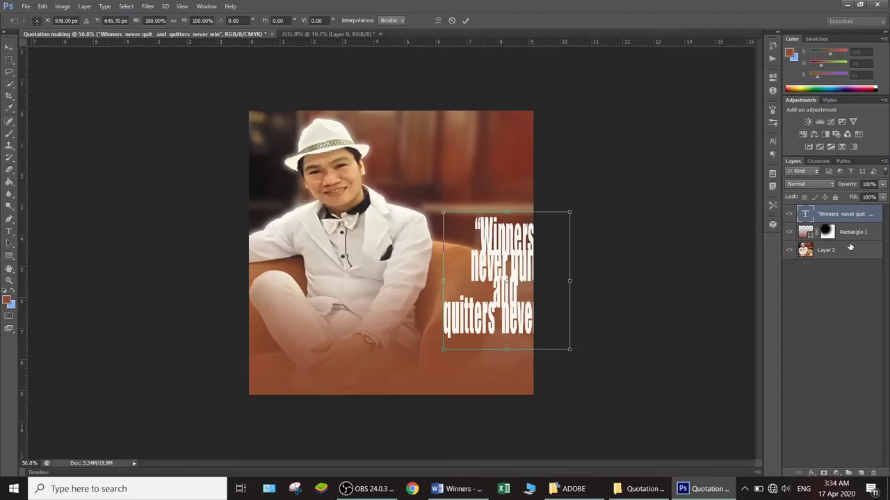
pyautogui.moveTo(479, 290); pyautogui.dragTo(430, 269)
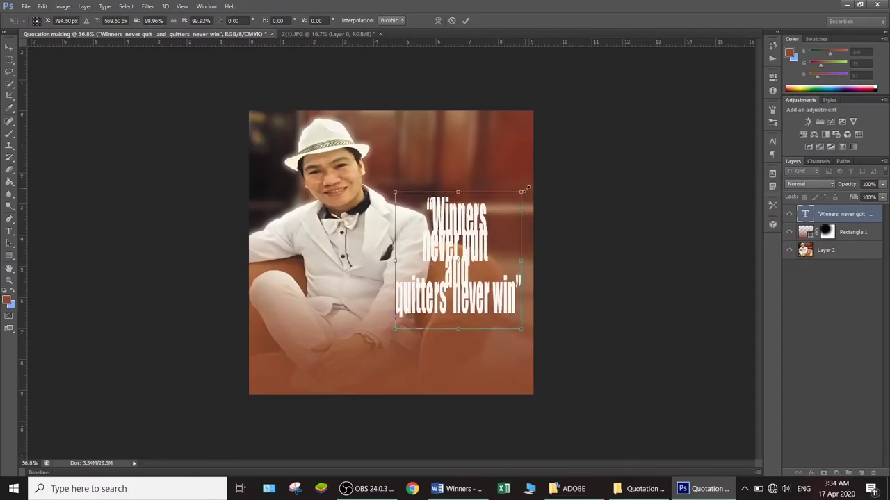
pyautogui.moveTo(526, 187); pyautogui.dragTo(531, 185)
pyautogui.click(466, 22)
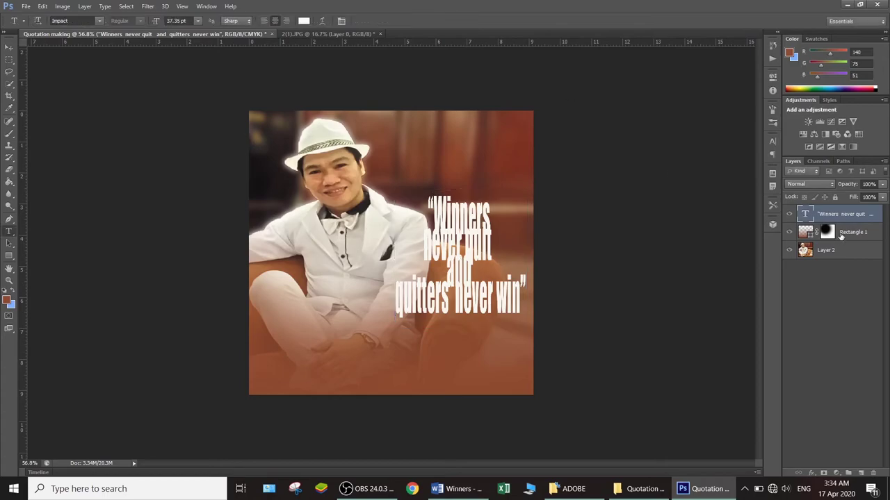
# Set the quote's font to Raleway Bold
pyautogui.doubleClick(806, 215)
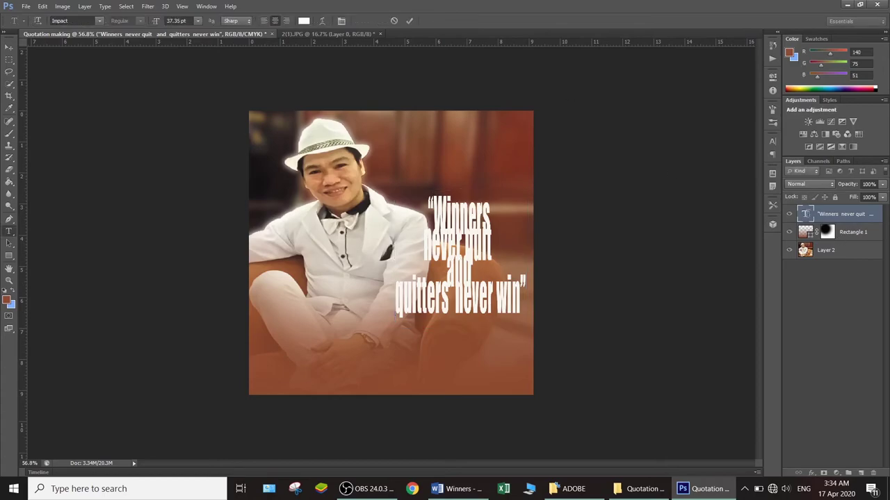
pyautogui.click(86, 21)
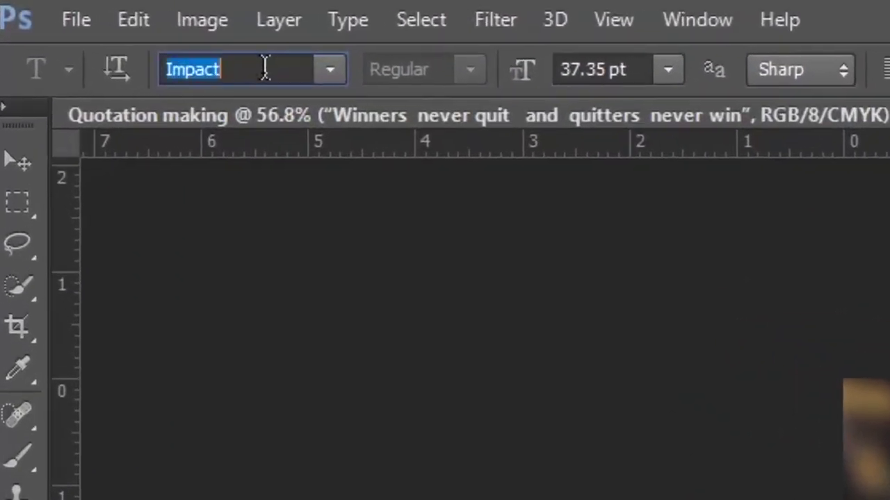
pyautogui.write('Raleway')
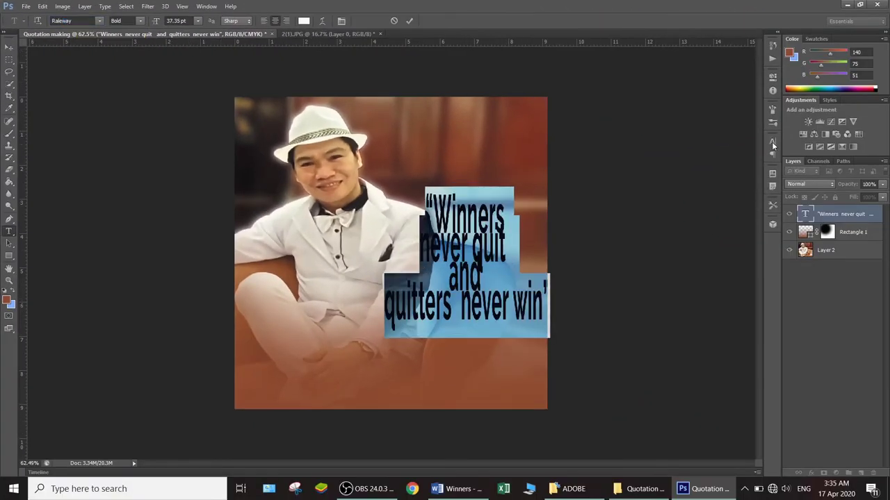
pyautogui.click(771, 141)
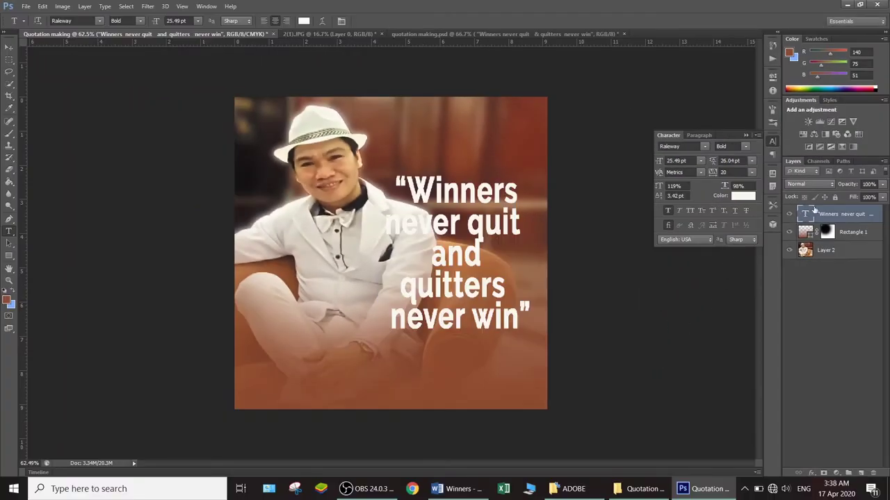
# Give the quote a 4 px brown (#8e472e) stroke sampled from the image
pyautogui.rightClick(808, 212)
pyautogui.click(772, 213)
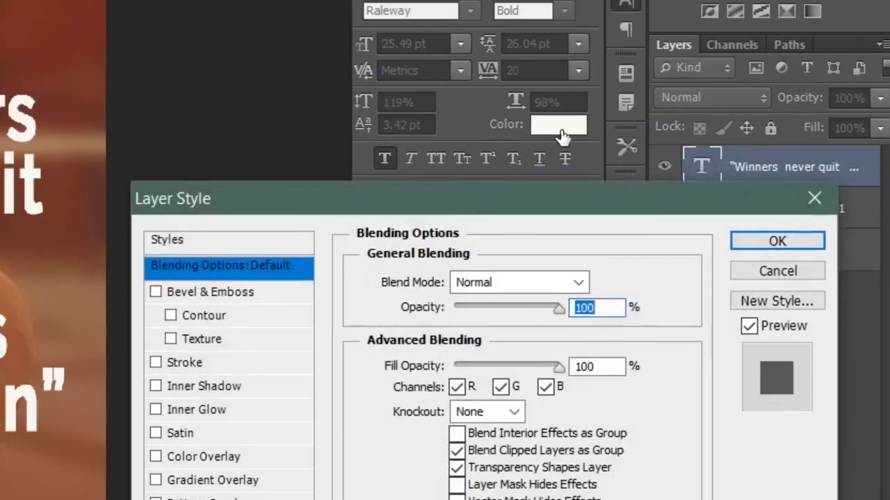
pyautogui.click(196, 367)
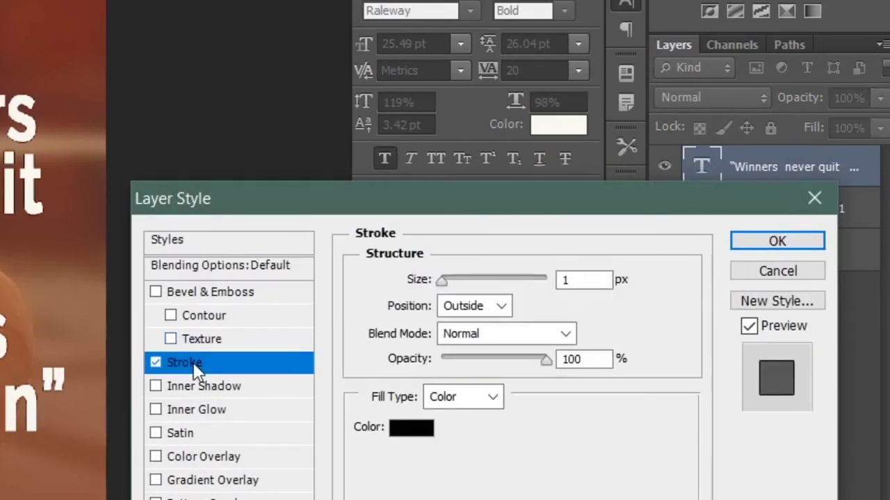
pyautogui.click(407, 429)
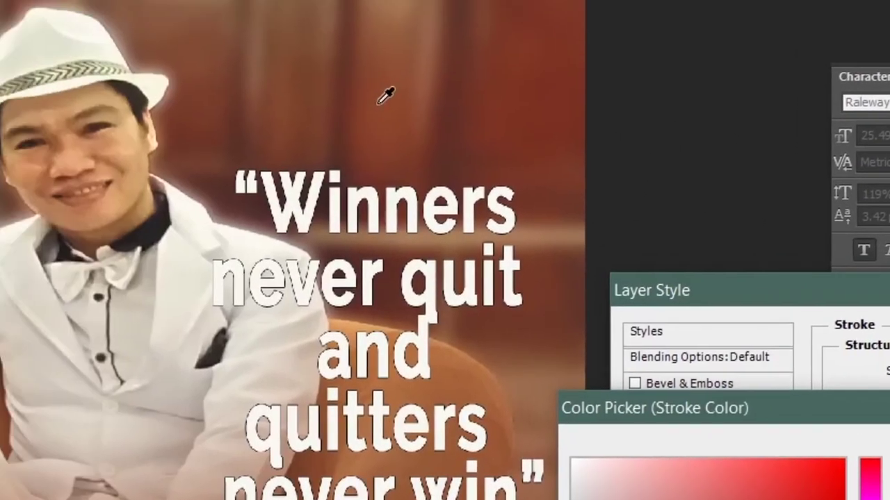
pyautogui.click(379, 104)
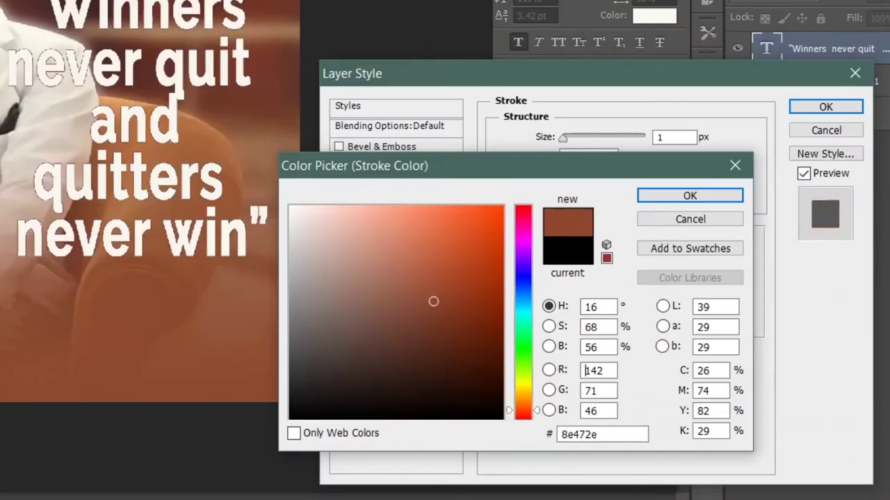
pyautogui.click(688, 197)
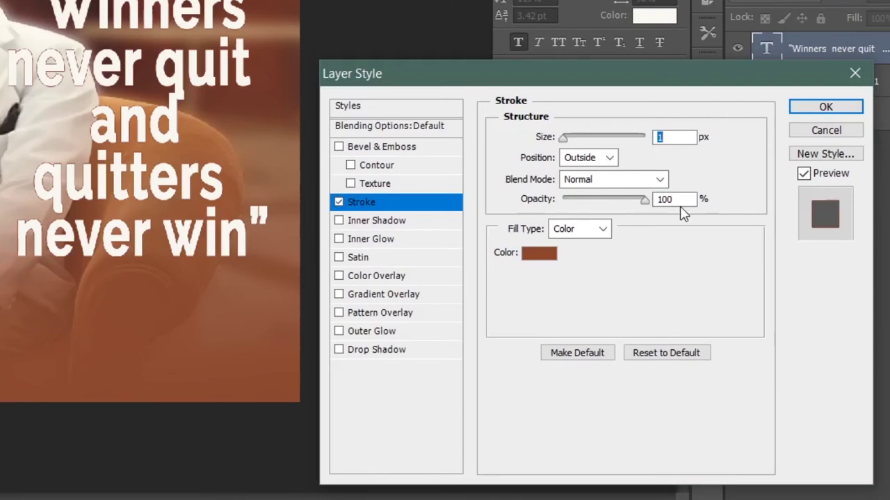
pyautogui.write('4')
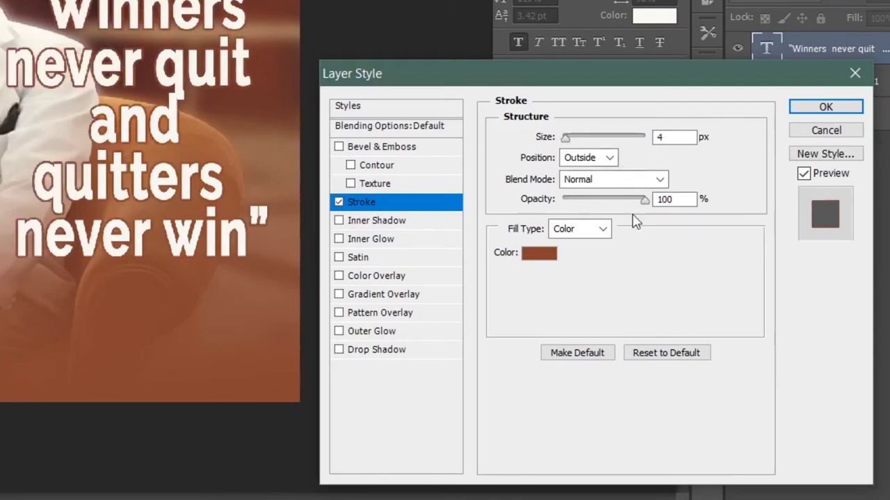
pyautogui.click(824, 107)
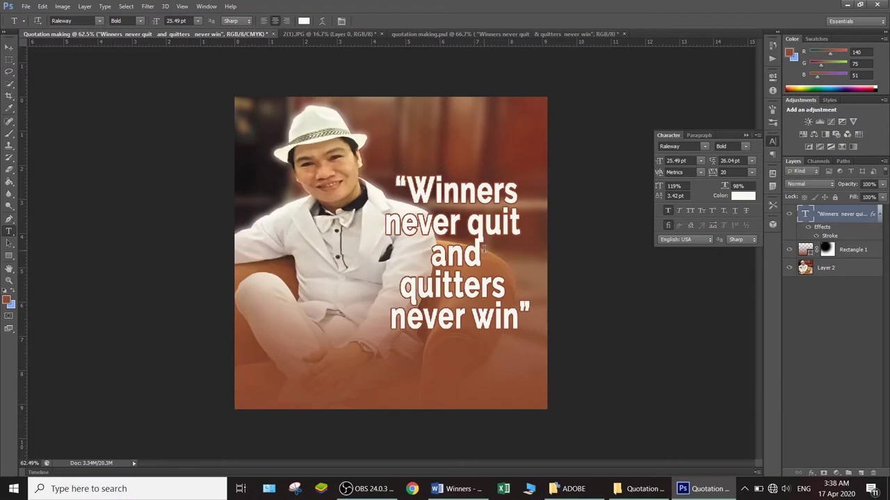
# Replace 'and' with '&', then select the author's name line in Word to copy
pyautogui.moveTo(484, 249); pyautogui.dragTo(427, 253)
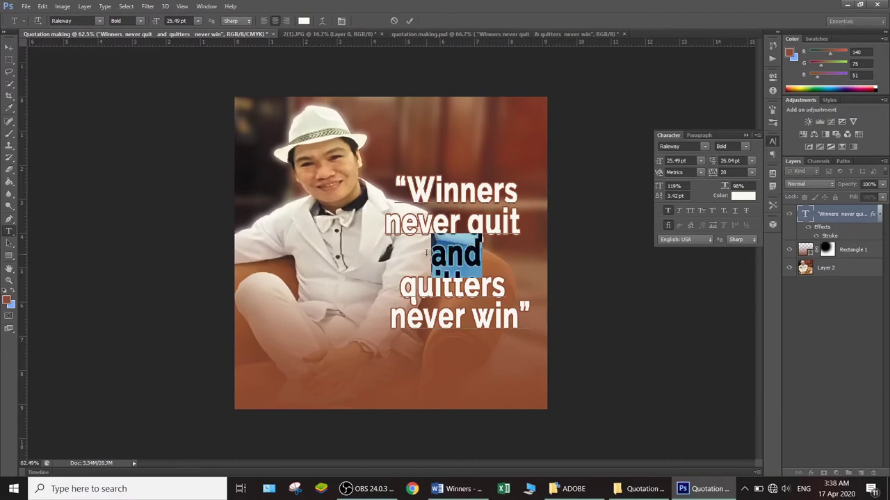
pyautogui.write('&')
pyautogui.moveTo(326, 225); pyautogui.dragTo(270, 230)
pyautogui.hotkey('ctrl', 'c')
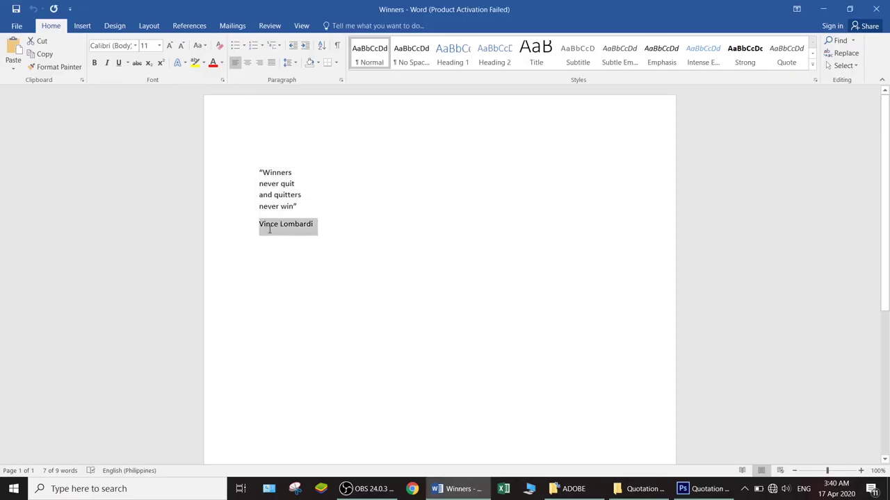
pyautogui.hotkey('alt', 'Tab')
# Paste the author's name and scale it down to a small line beneath the quote
pyautogui.hotkey('ctrl', 'v')
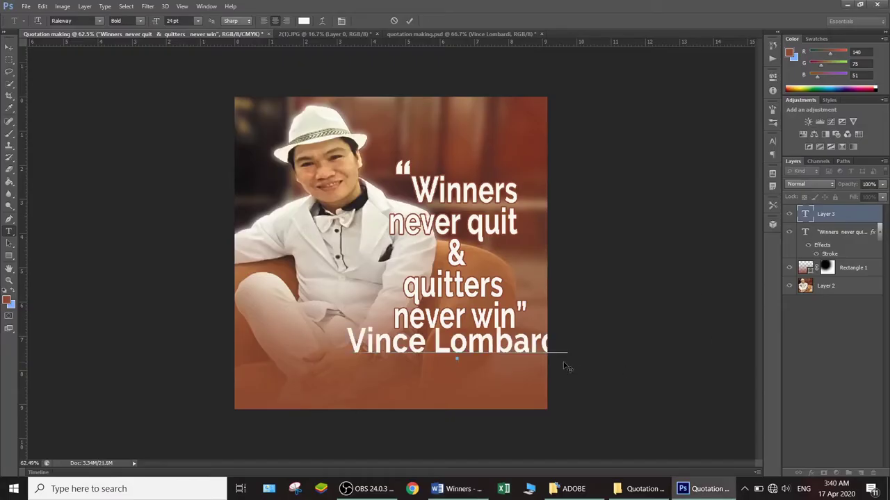
pyautogui.hotkey('ctrl', 't')
pyautogui.moveTo(567, 322); pyautogui.dragTo(503, 333)
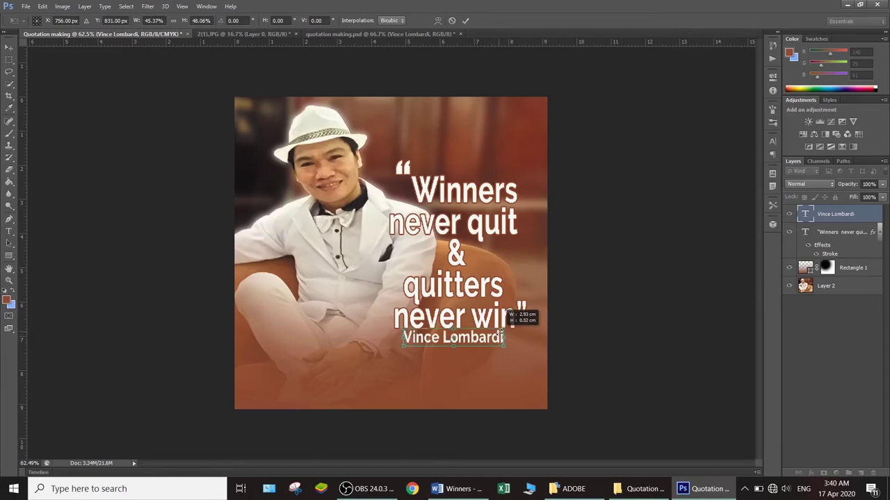
pyautogui.scroll(3, 630, 309)
pyautogui.scroll(-1, 630, 309)
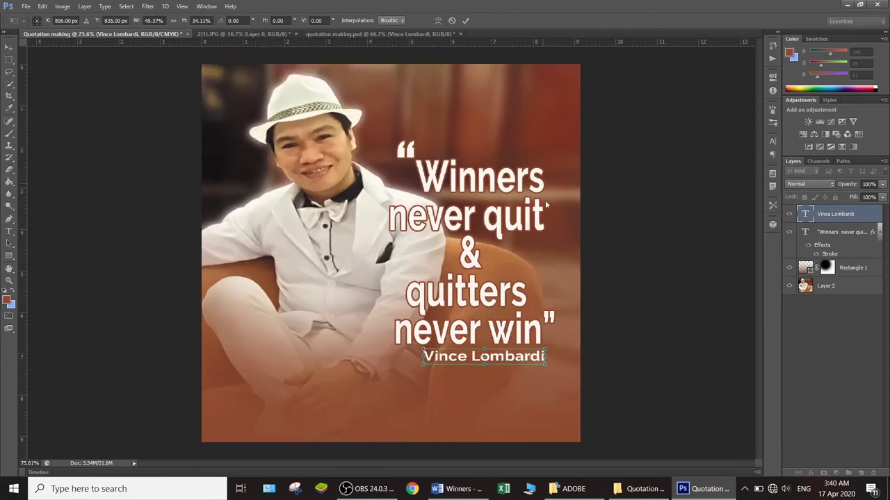
pyautogui.press('Return')
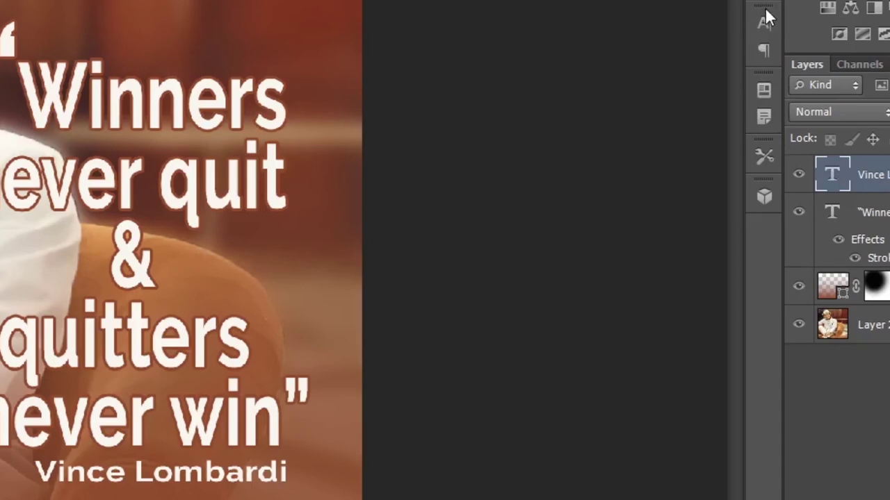
# Make the author's name Faux Italic in the Character panel
pyautogui.click(763, 24)
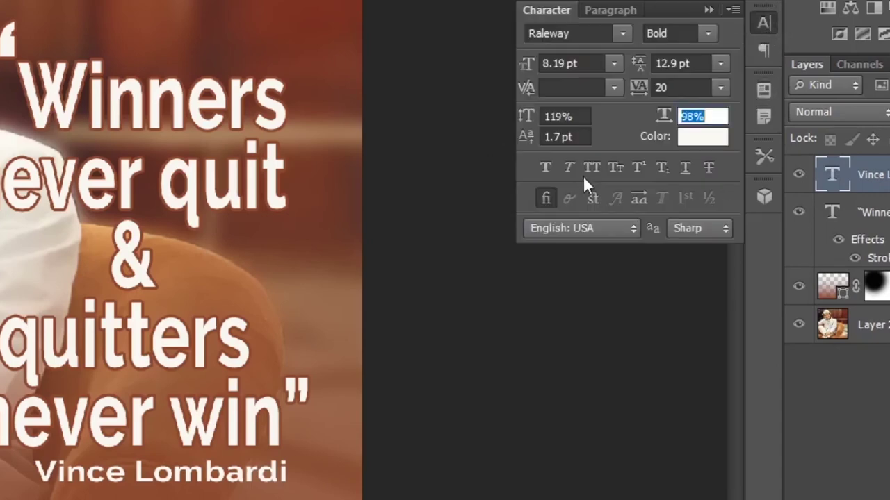
pyautogui.click(570, 166)
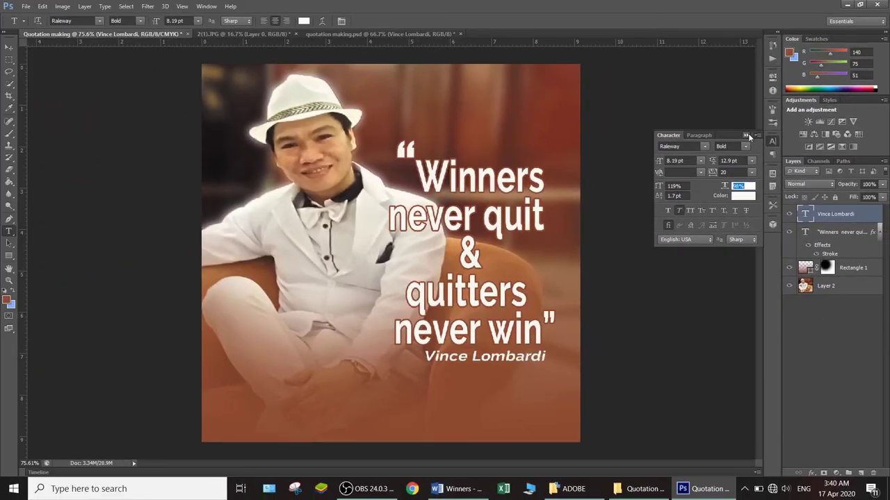
pyautogui.click(748, 135)
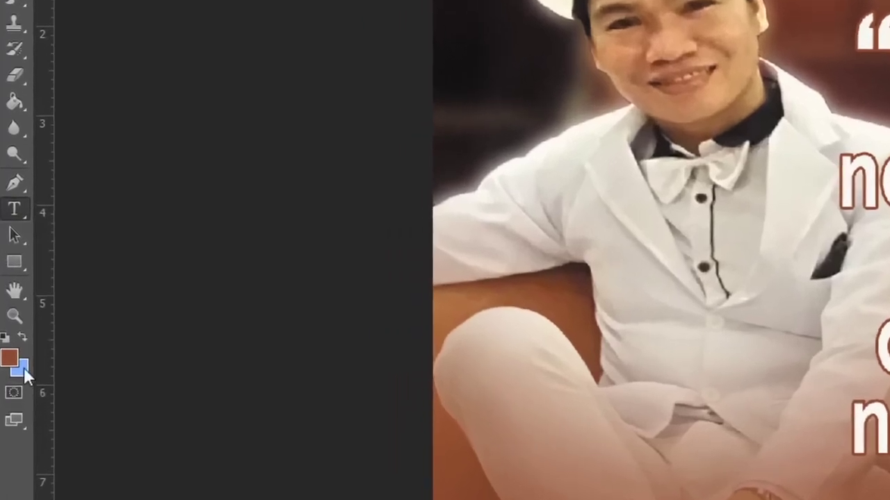
# Draw a rectangle around the author's name and move its layer below the name text
pyautogui.click(24, 267)
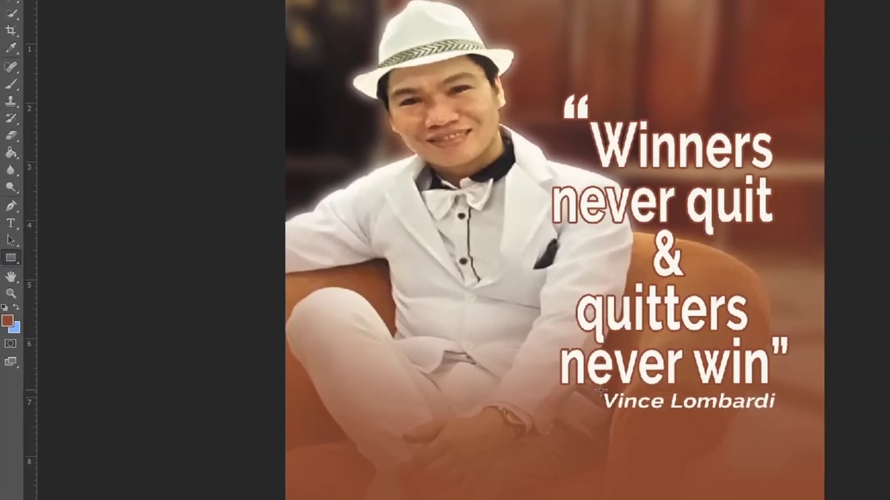
pyautogui.moveTo(476, 361); pyautogui.dragTo(613, 377)
pyautogui.moveTo(688, 440); pyautogui.dragTo(688, 440)
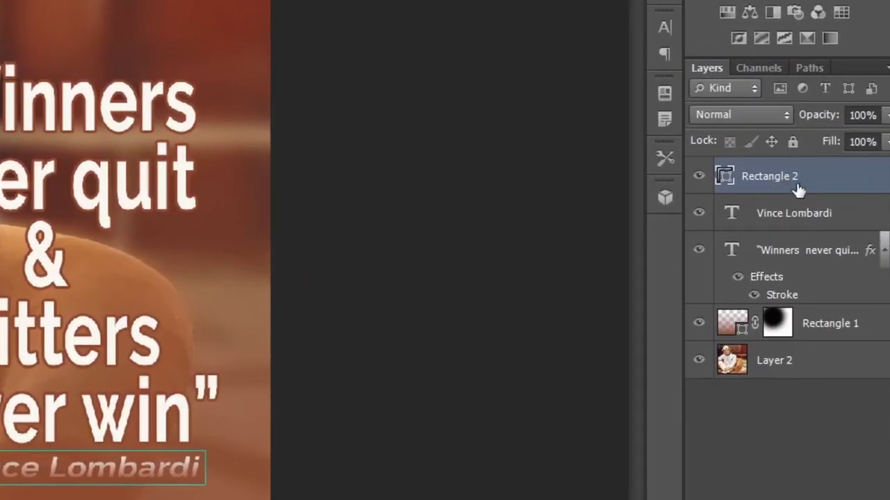
pyautogui.moveTo(777, 182); pyautogui.dragTo(778, 214)
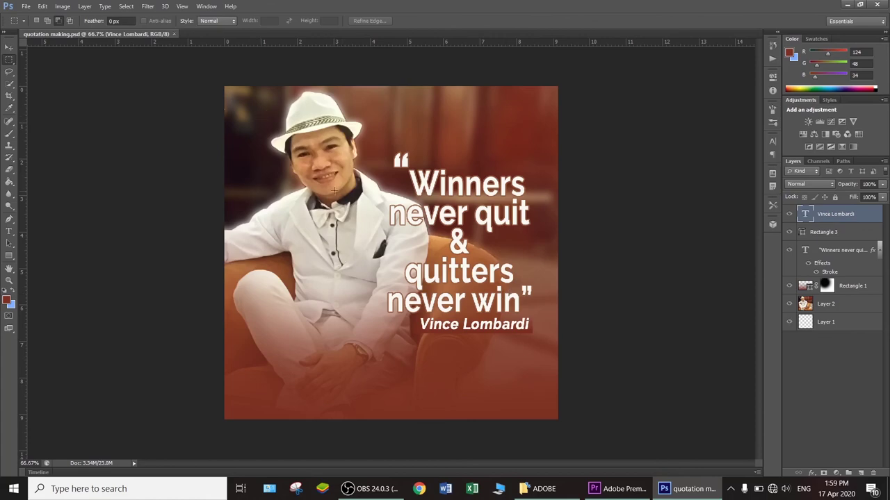
# Save the image as a JPEG named quotation making.jpg via Save As
pyautogui.click(26, 6)
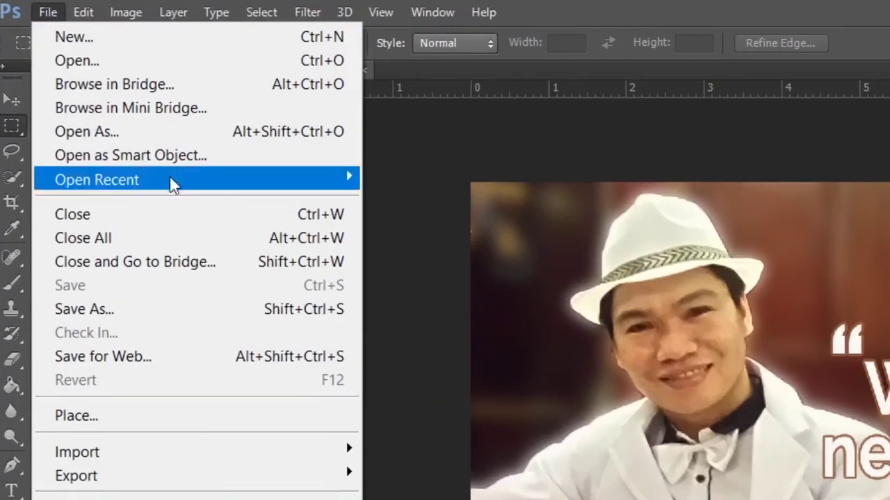
pyautogui.click(166, 310)
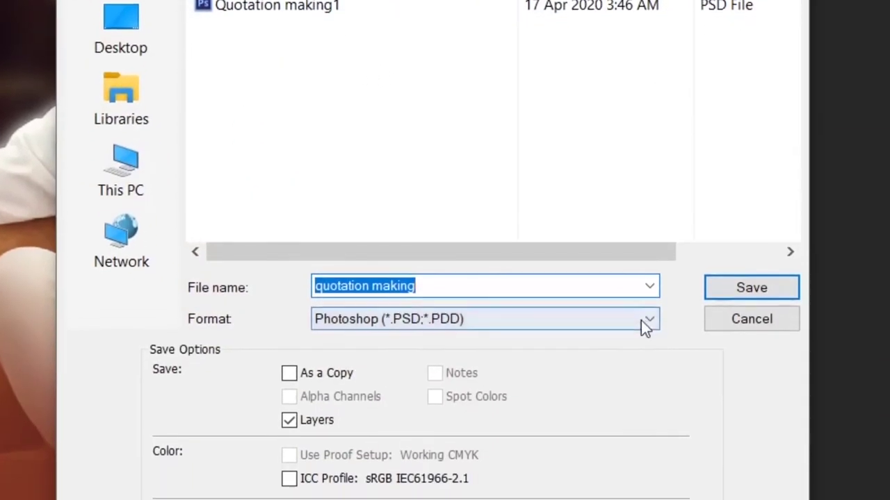
pyautogui.click(643, 355)
pyautogui.click(400, 360)
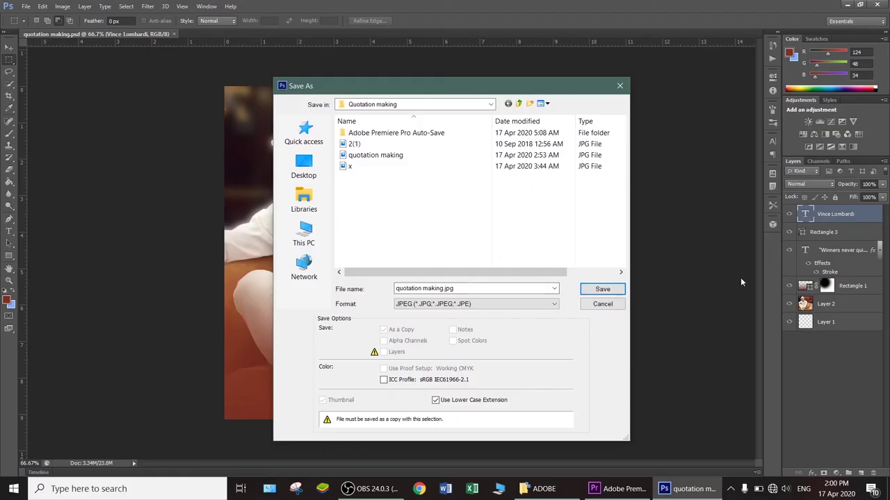